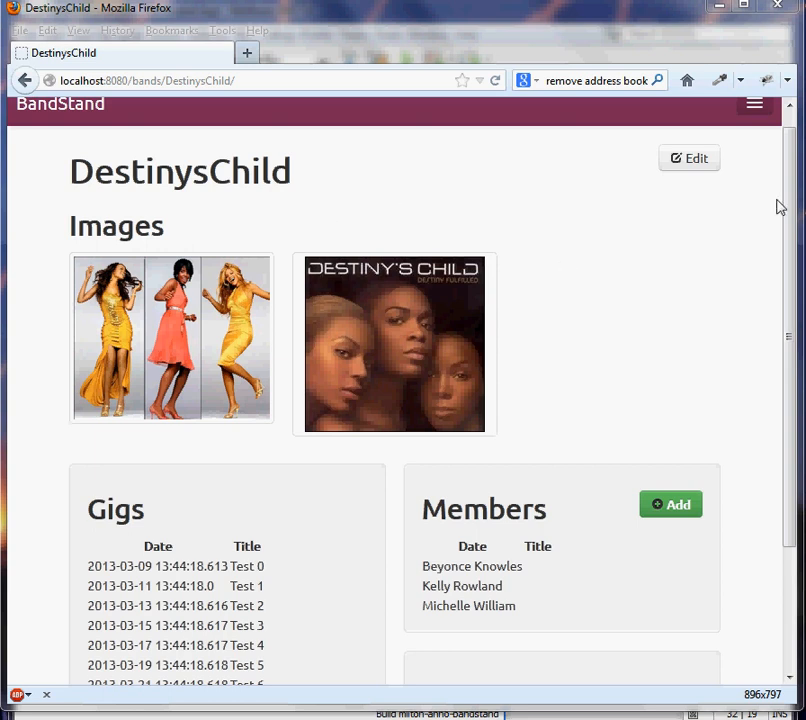
- Open the DestinysChild band page from the BandStand home page and look over its images, gigs, members and songs
drag(789, 197, 787, 171)
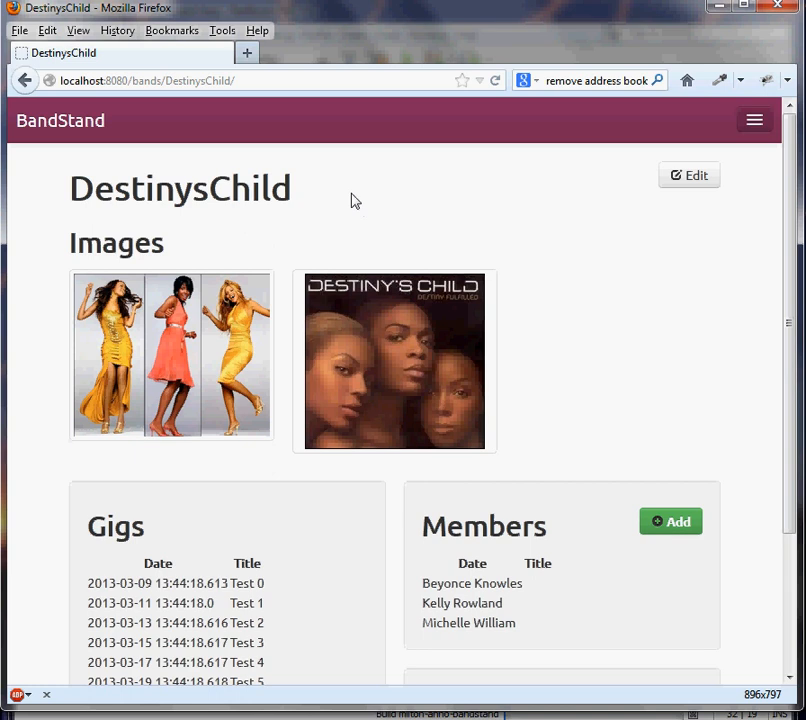
click(67, 124)
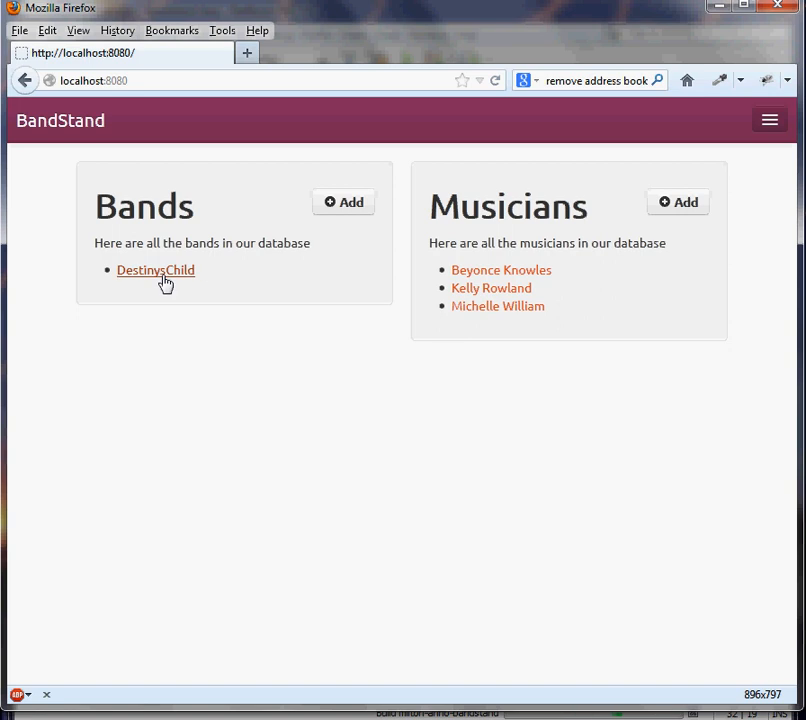
click(149, 272)
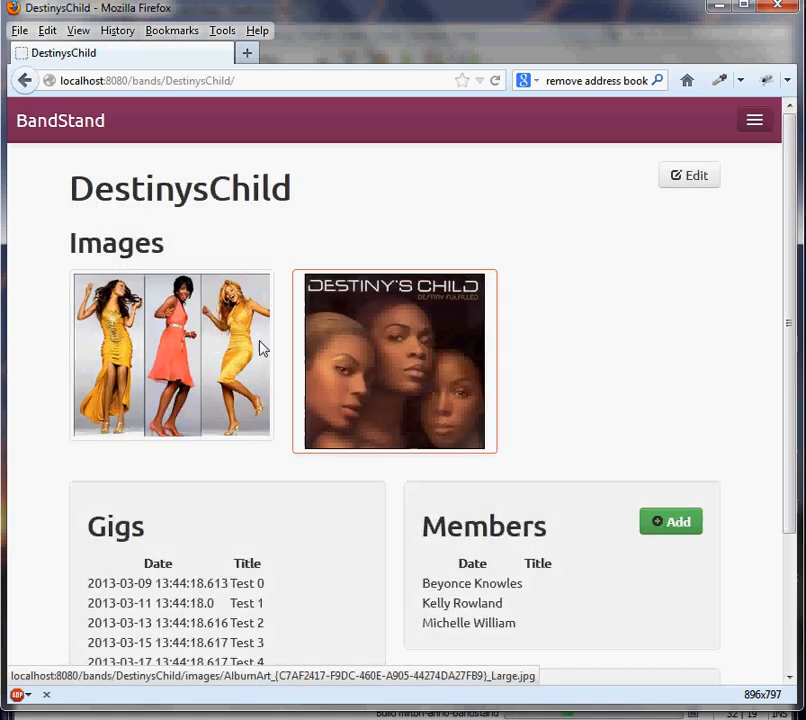
scroll(412, 402, down, 3)
scroll(412, 400, up, 3)
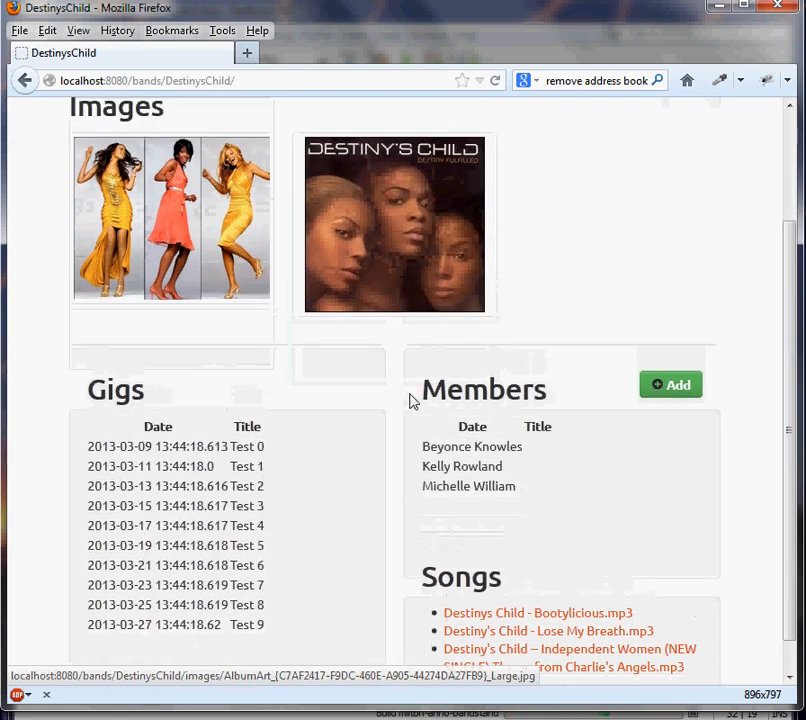
right_click(420, 397)
click(385, 360)
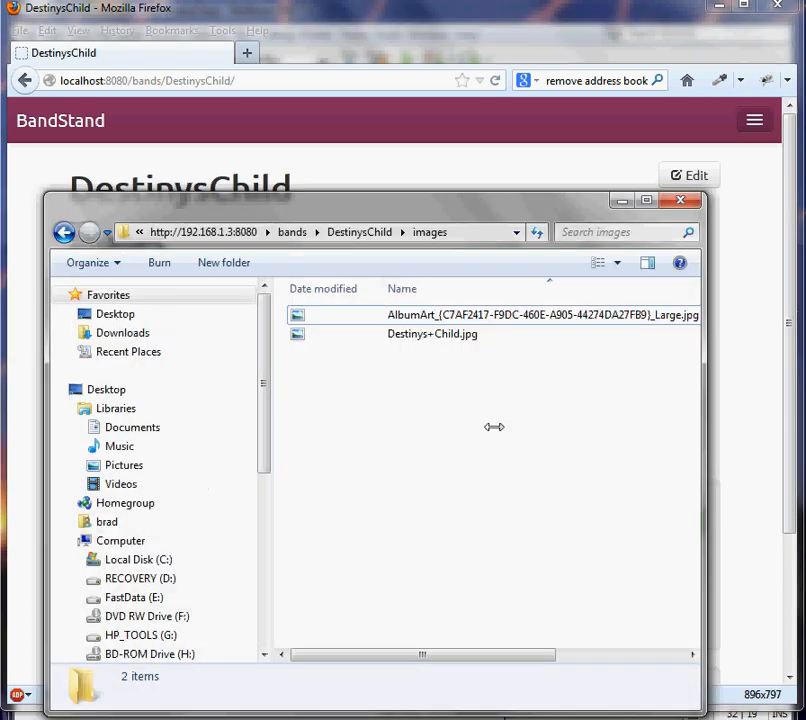
click(205, 231)
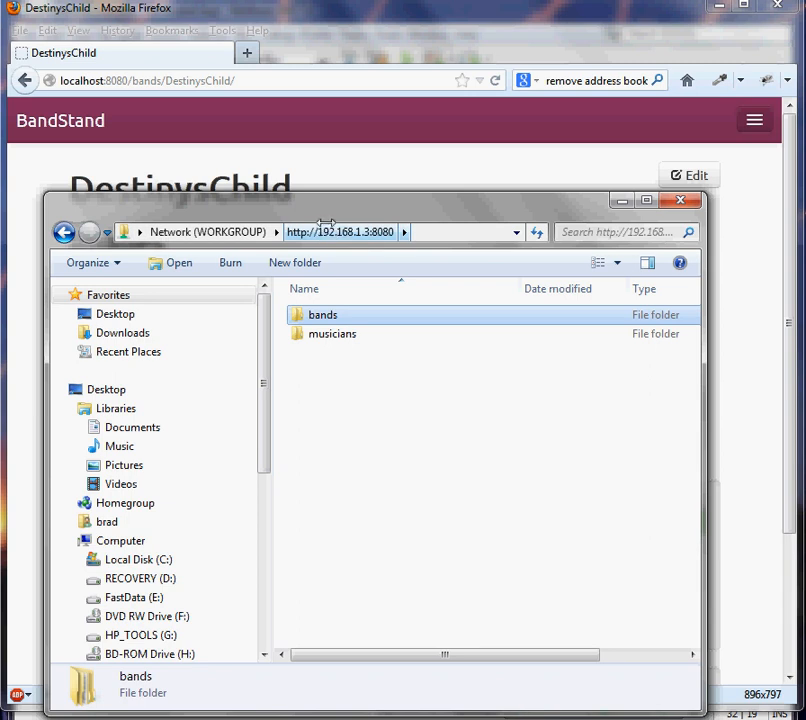
click(406, 448)
double_click(318, 318)
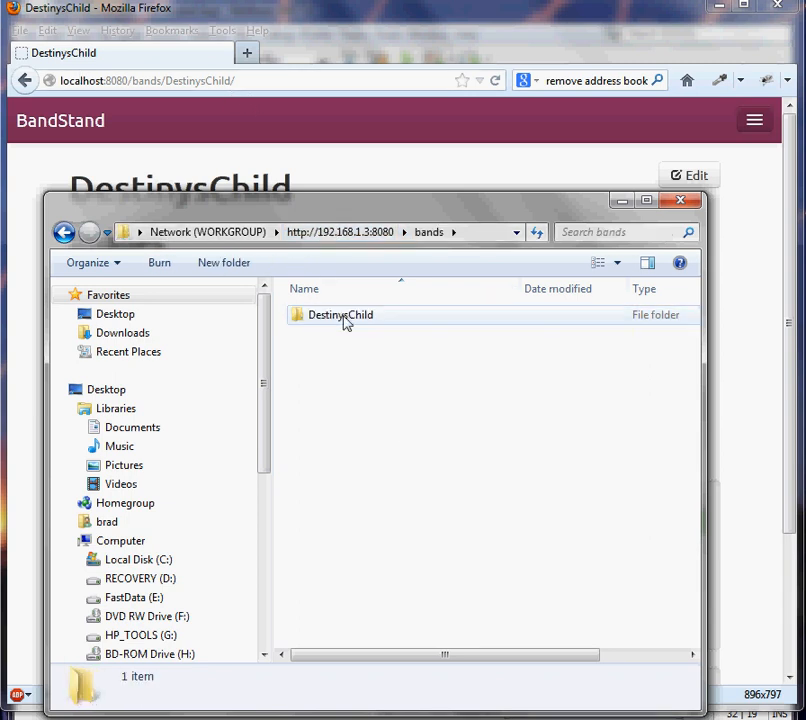
double_click(344, 318)
double_click(329, 335)
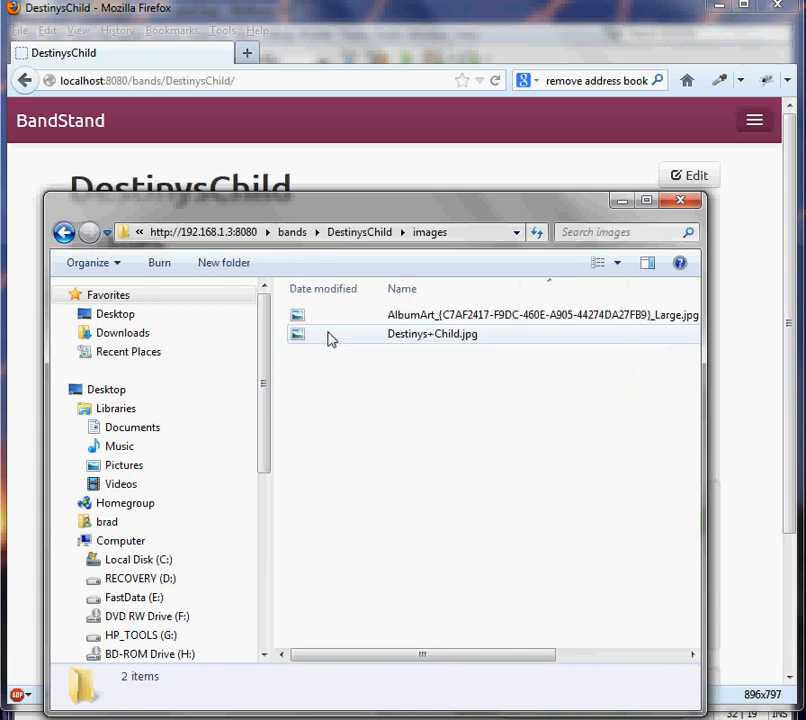
drag(272, 183, 320, 388)
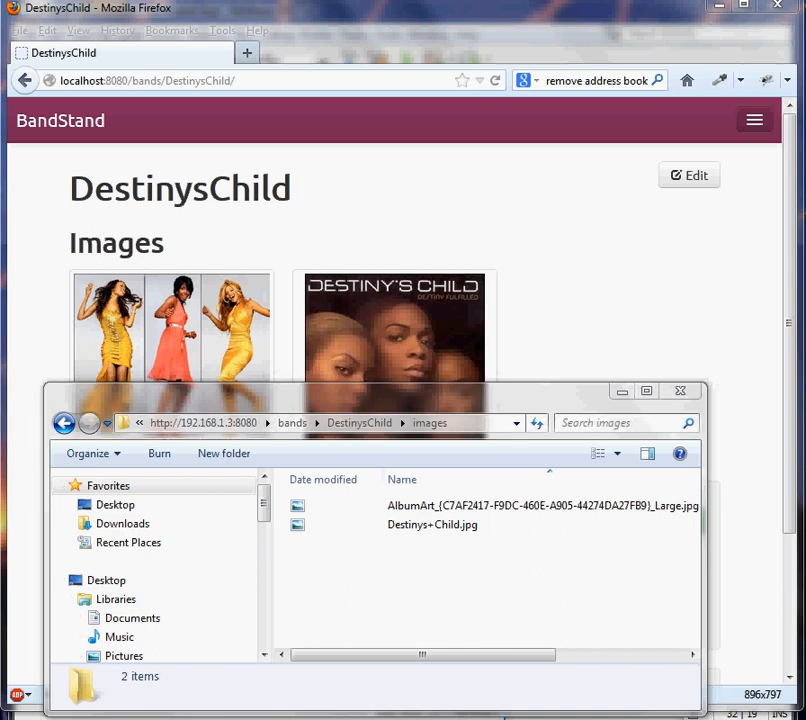
- Permanently delete Destinys+Child.jpg from the images folder and copy the picture back in from the band web page
click(482, 530)
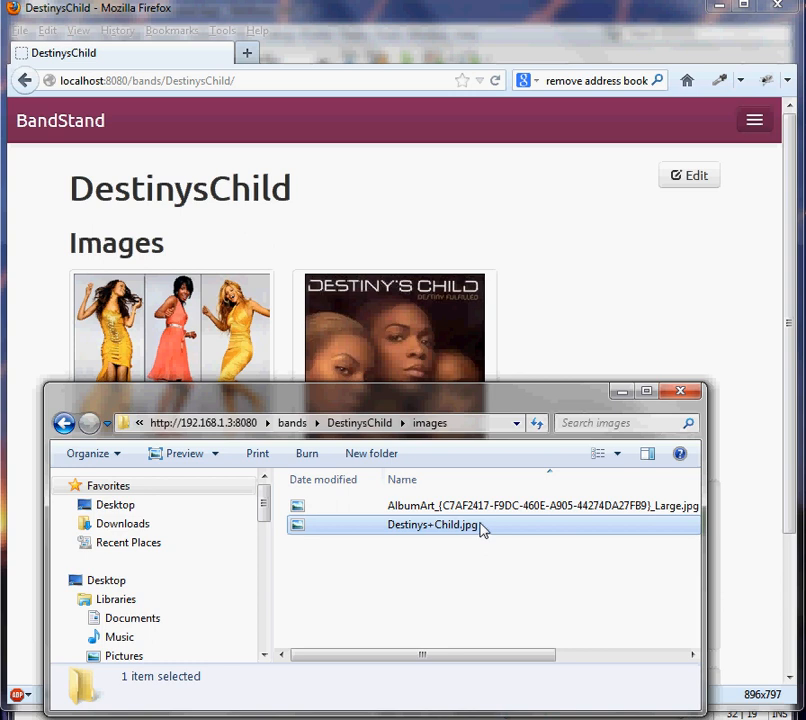
key(Delete)
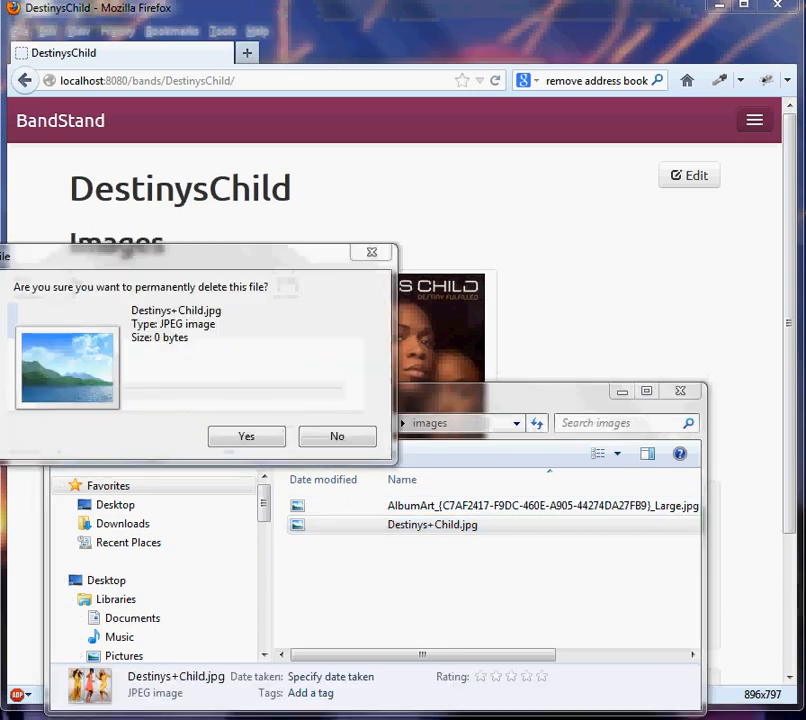
click(246, 436)
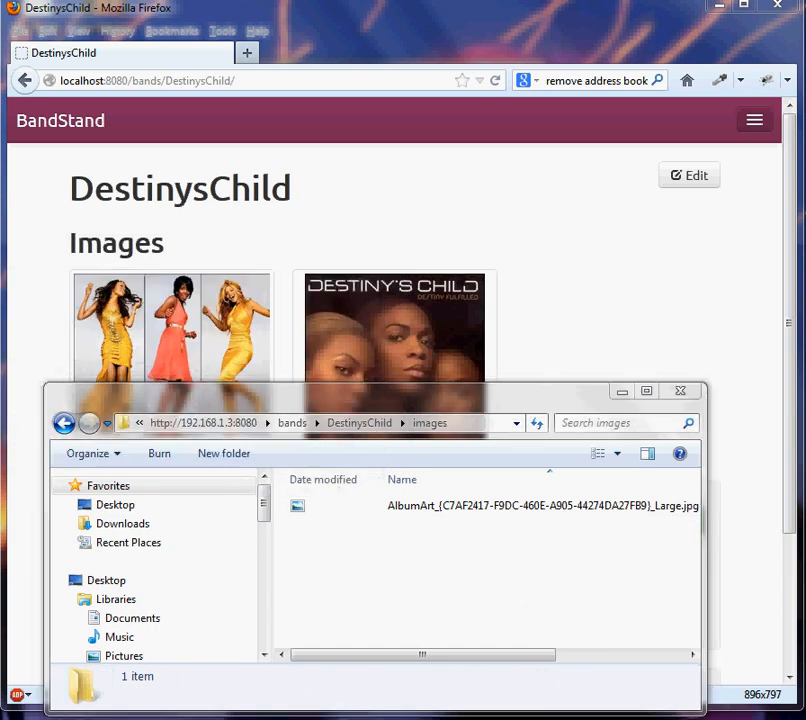
drag(166, 365, 431, 596)
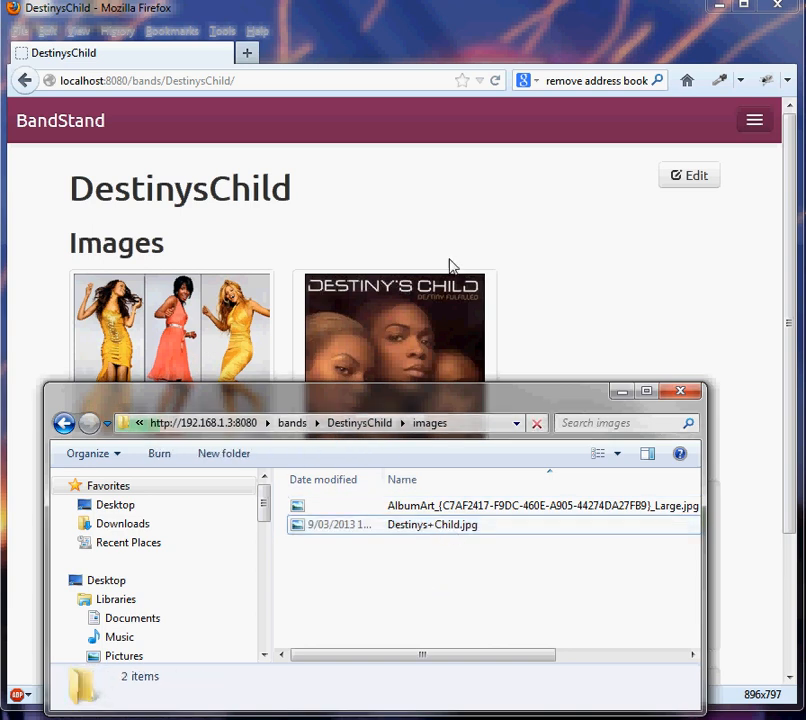
click(569, 306)
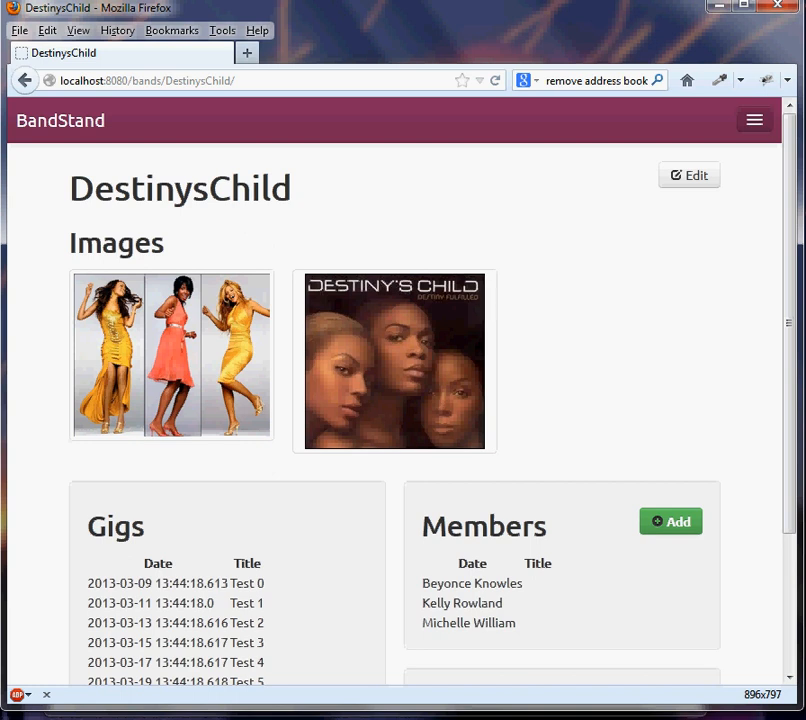
- Switch to the calendar application and start a new network calendar in CalDAV format
key(alt+Tab)
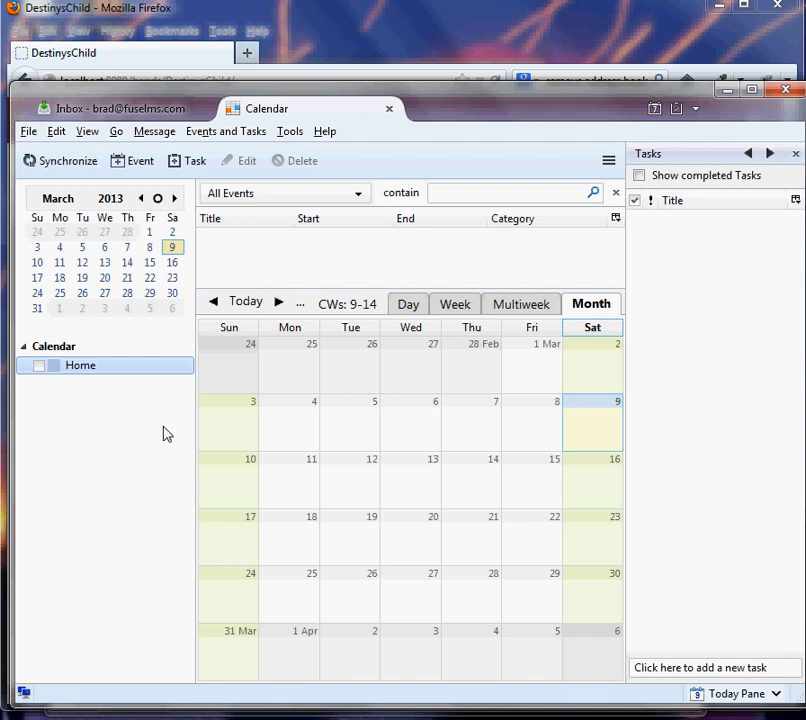
right_click(88, 430)
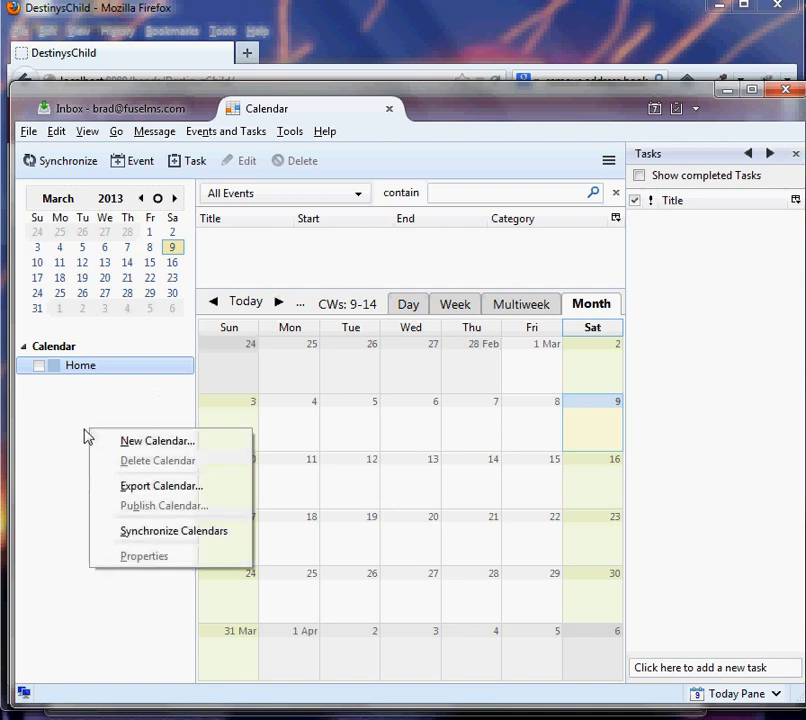
click(166, 441)
click(160, 368)
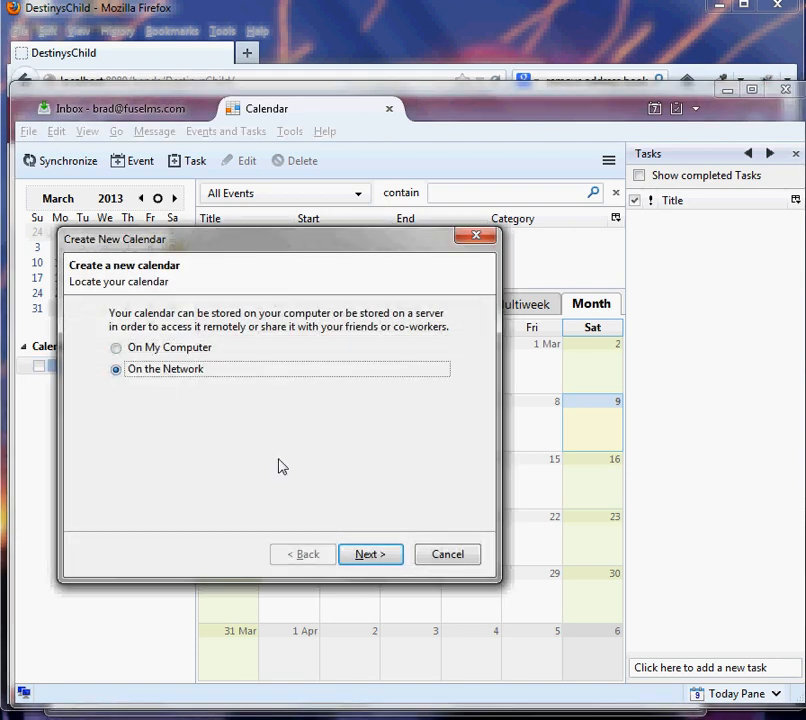
click(368, 556)
click(193, 360)
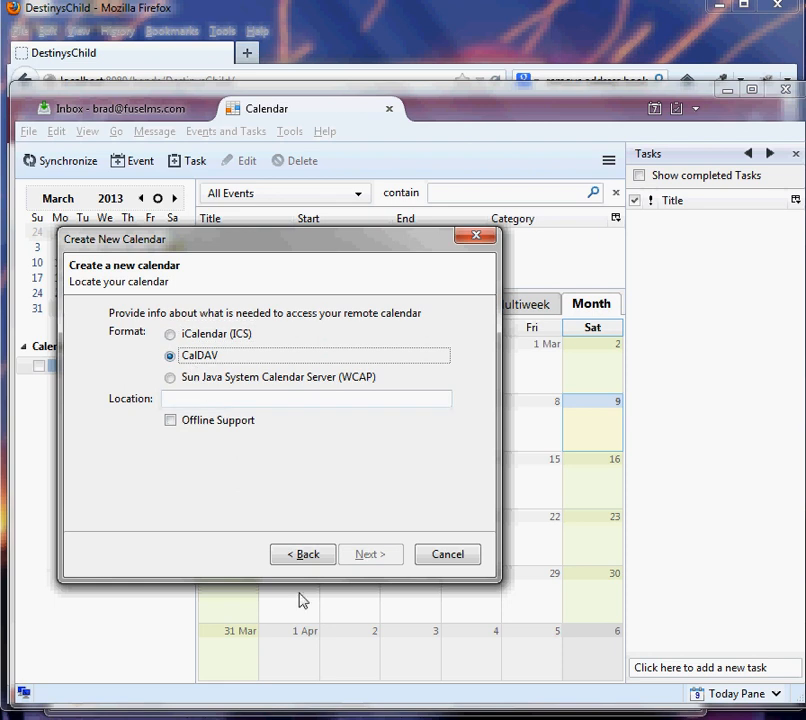
- Copy the full address of the musicians/beyonce/cals/DestinysChild folder on the server share
key(alt+Tab)
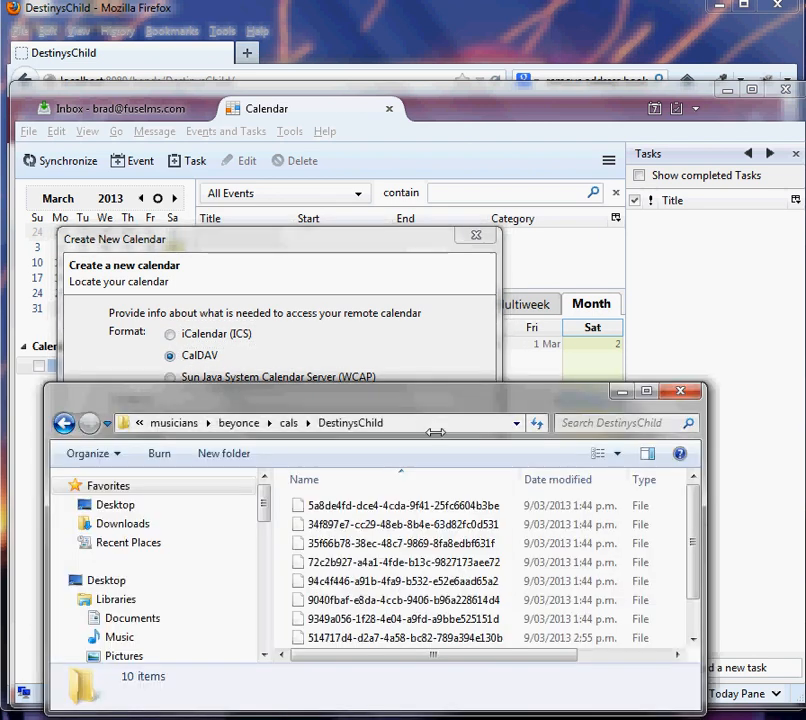
click(288, 423)
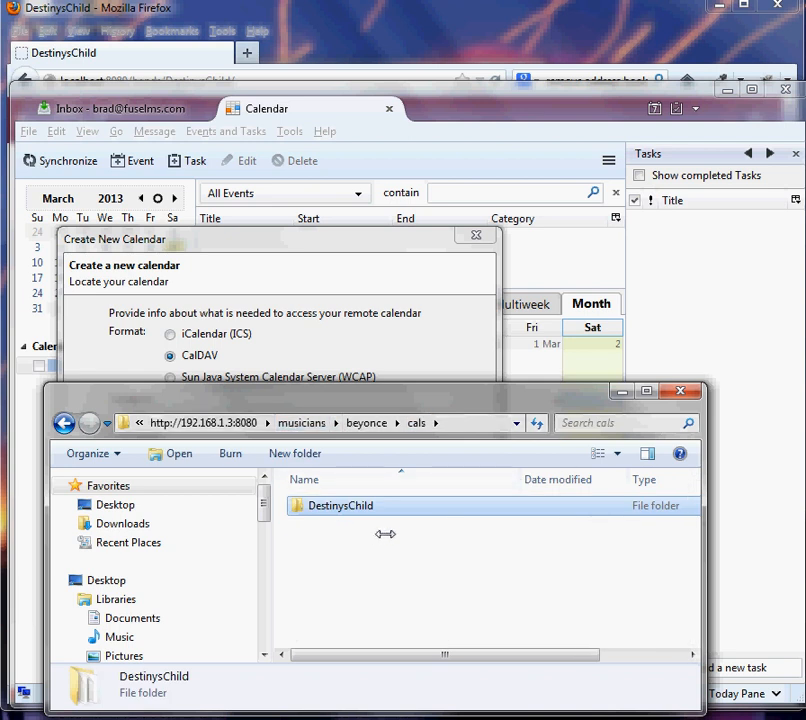
click(364, 423)
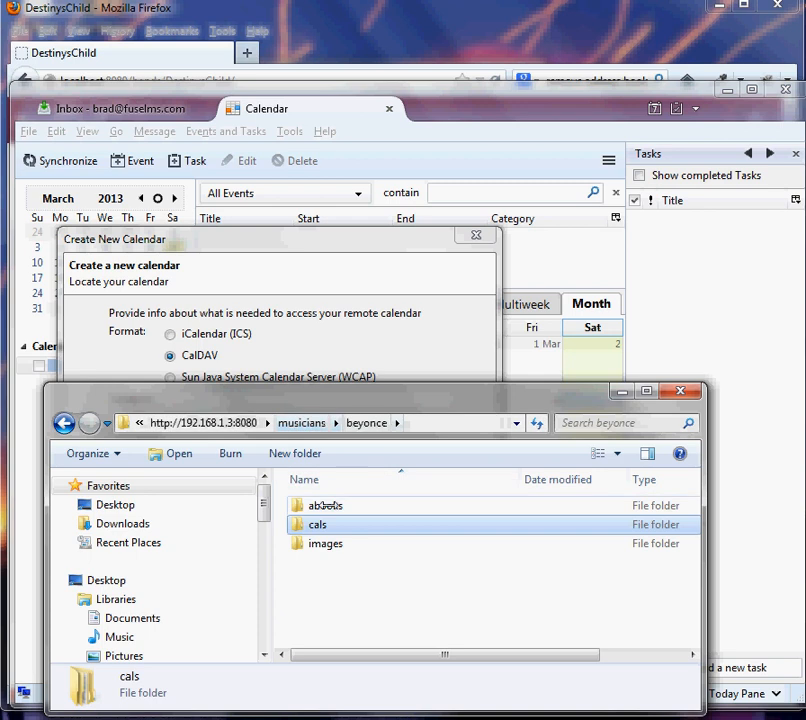
double_click(320, 524)
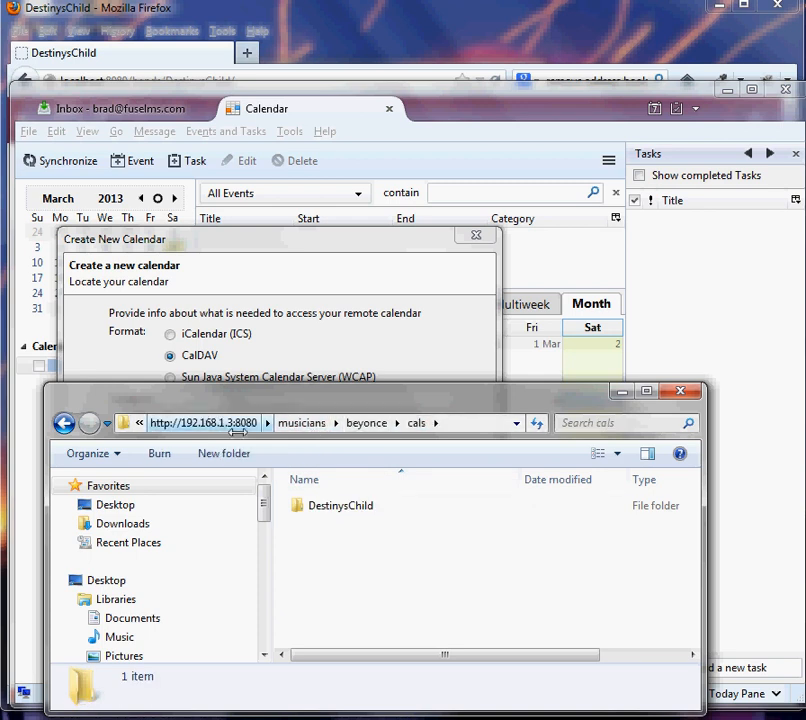
double_click(338, 505)
click(423, 421)
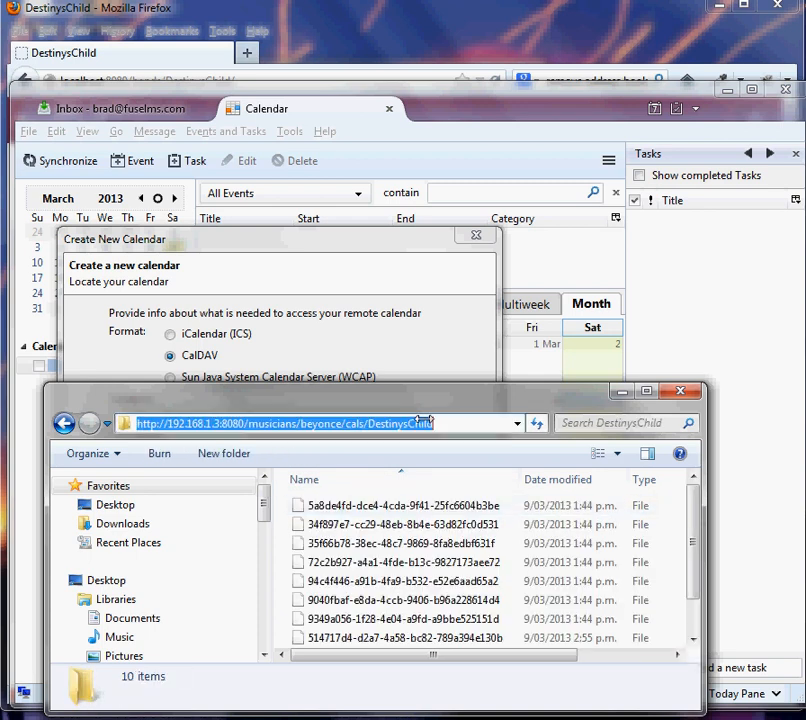
key(ctrl+c)
click(279, 282)
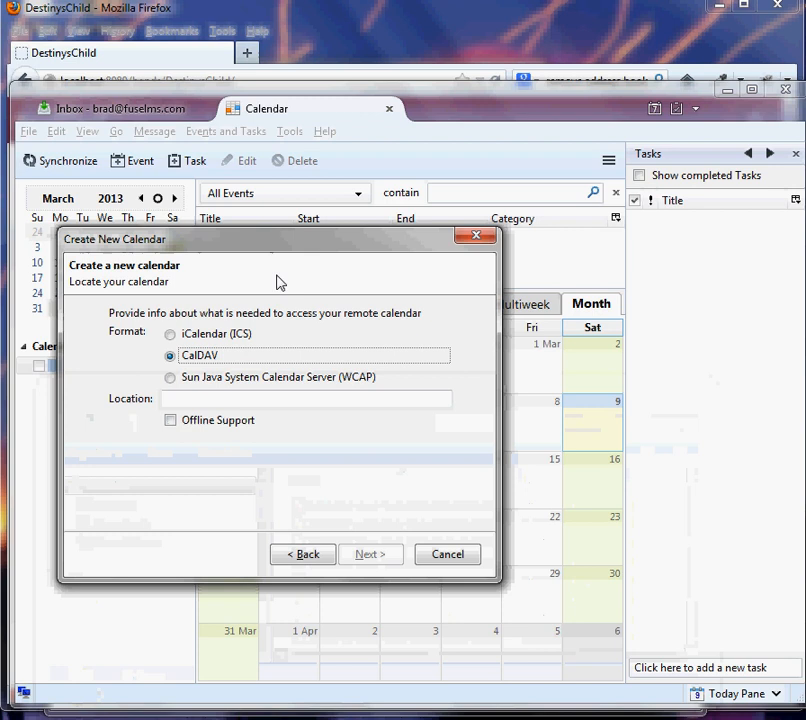
click(241, 396)
key(ctrl+v)
click(378, 553)
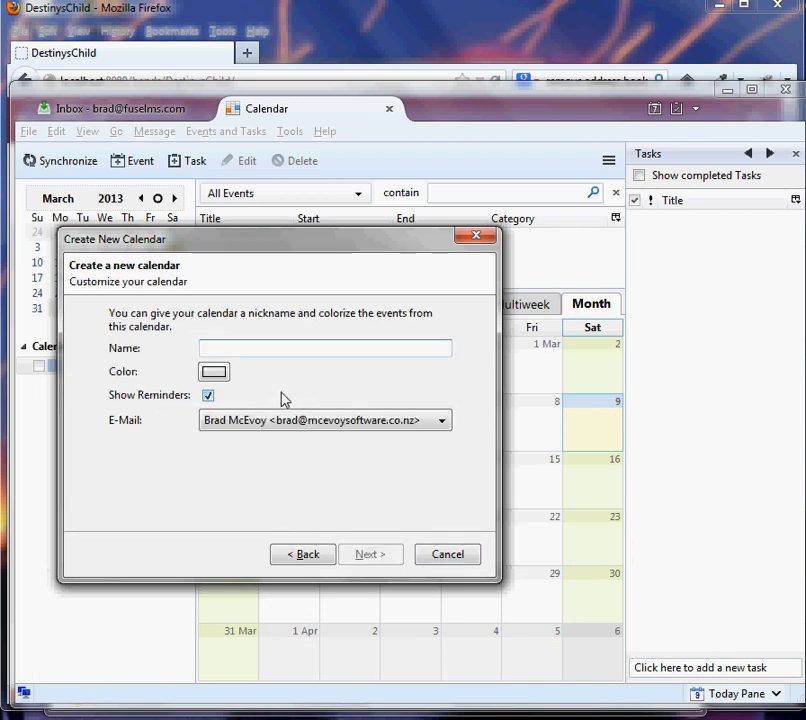
- Name the new calendar dc3 and finish creating it
text(d)
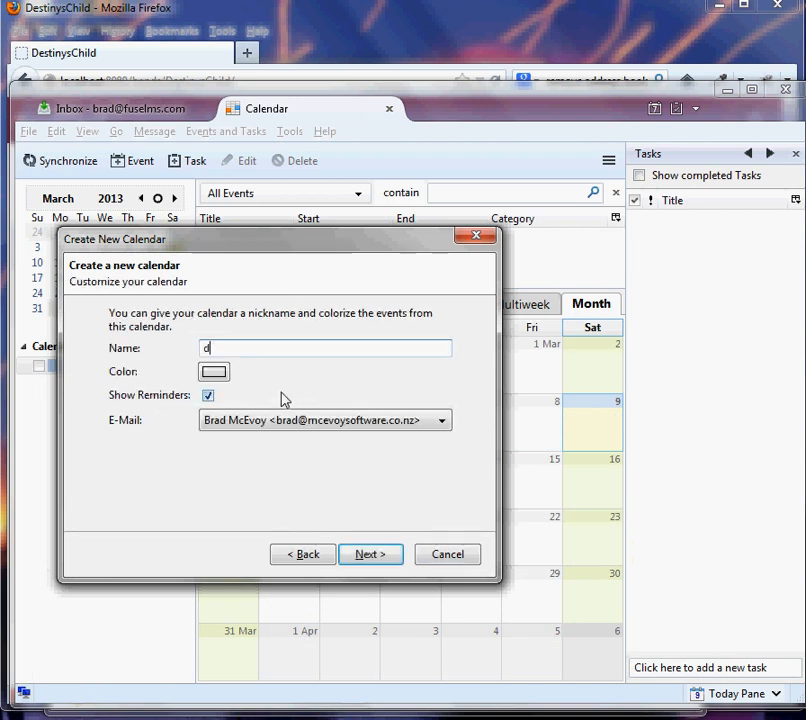
text(c3)
click(330, 553)
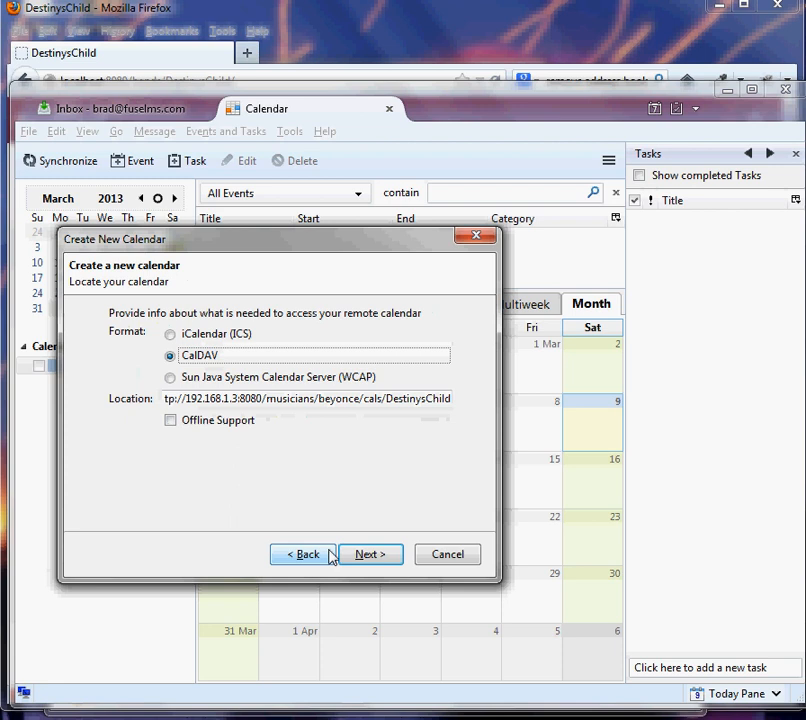
click(354, 556)
click(362, 558)
click(362, 559)
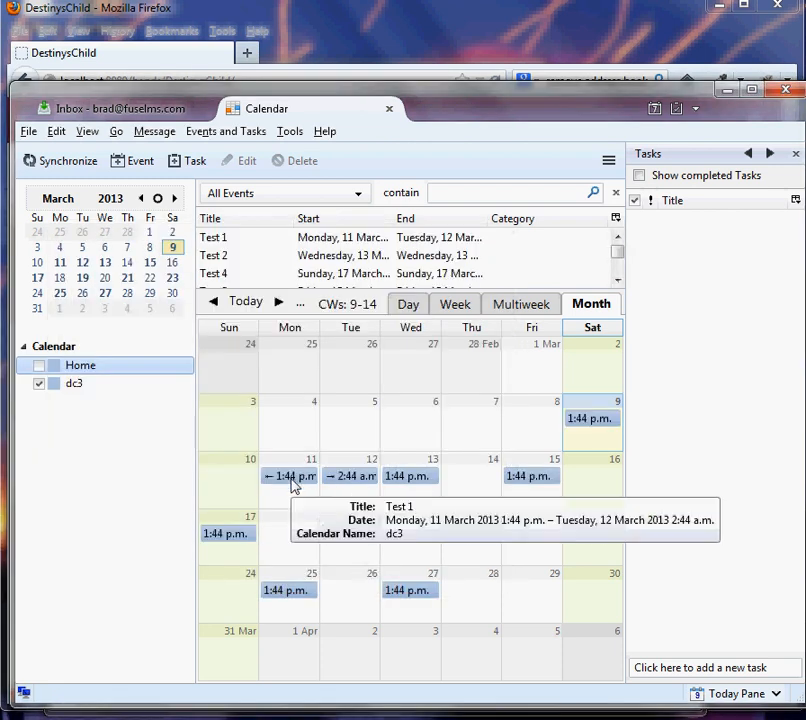
- Compare the Test 1 event in the dc3 calendar with the gigs listed on the DestinysChild web page
mouse_move(294, 484)
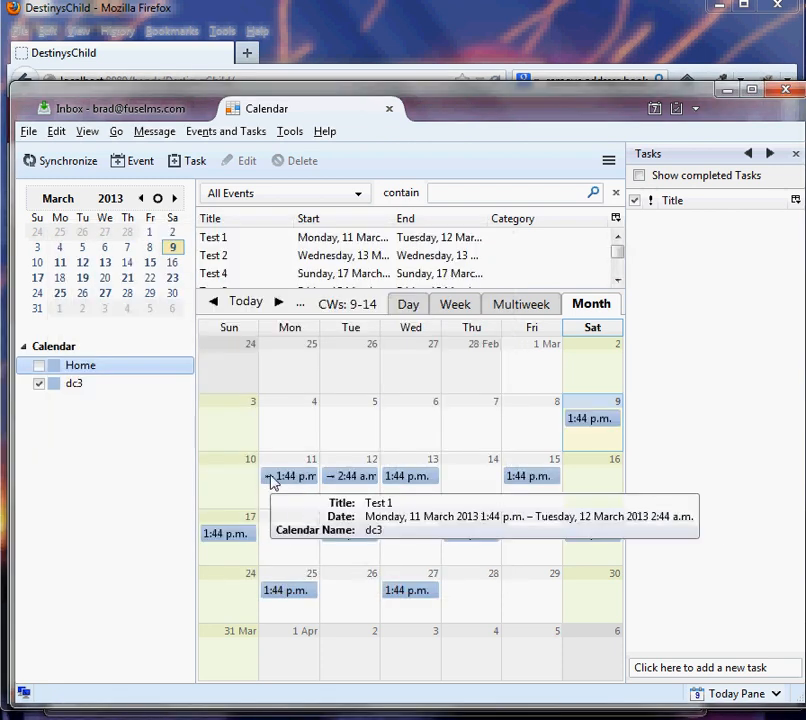
click(167, 59)
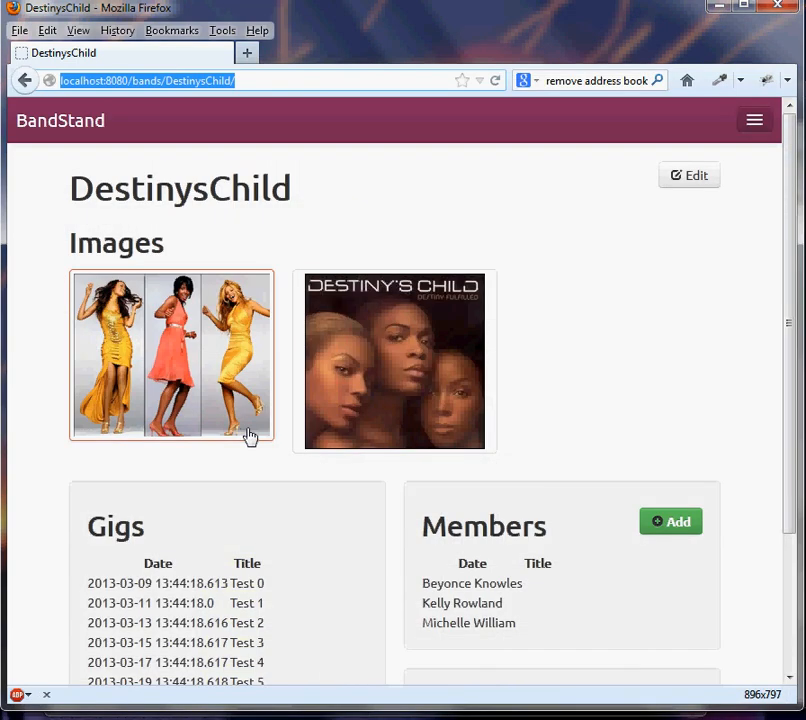
scroll(248, 437, down, 3)
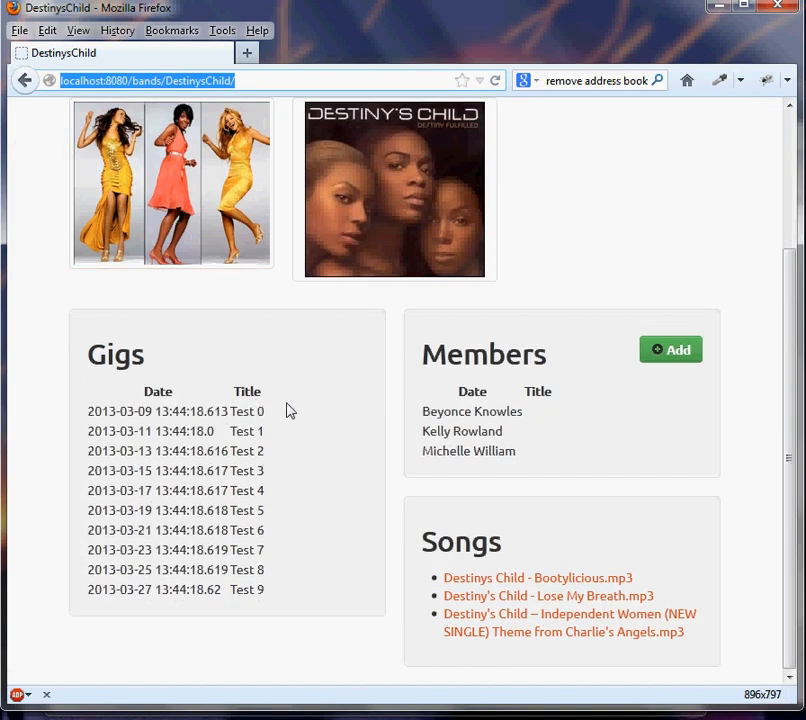
click(295, 410)
key(alt+Tab)
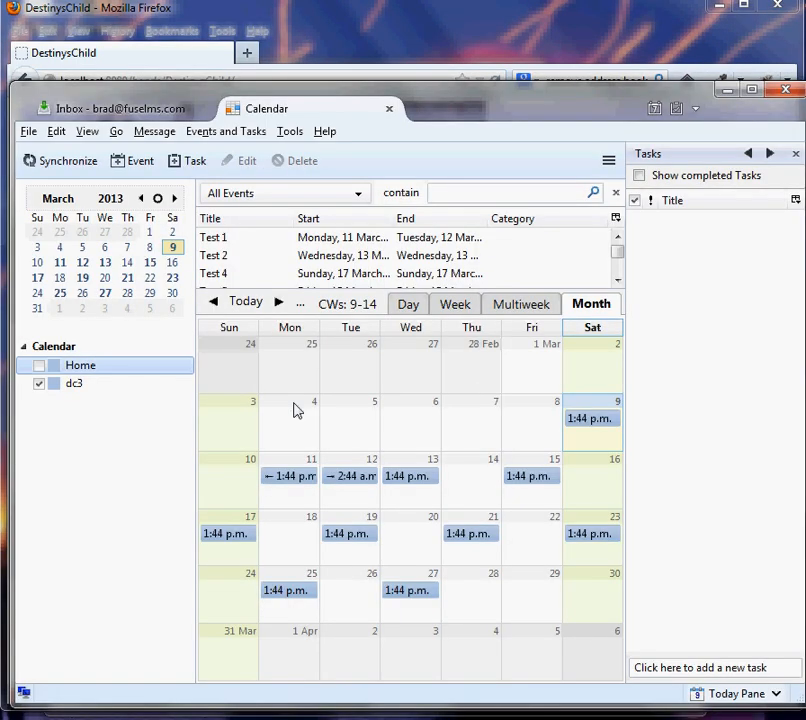
click(290, 477)
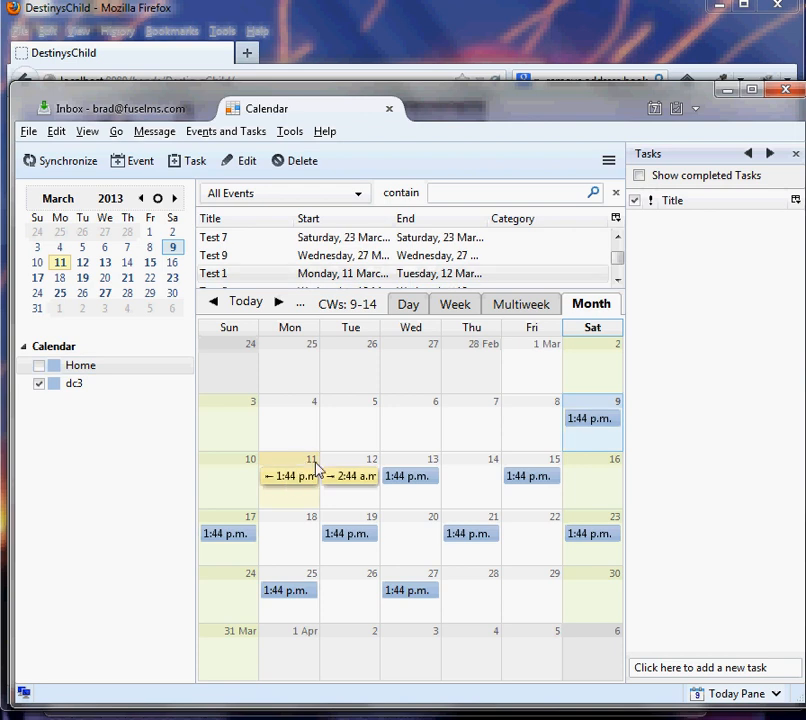
- Move the Test 0 event in the dc3 calendar from Saturday 9 March to Sunday 10 March
click(591, 424)
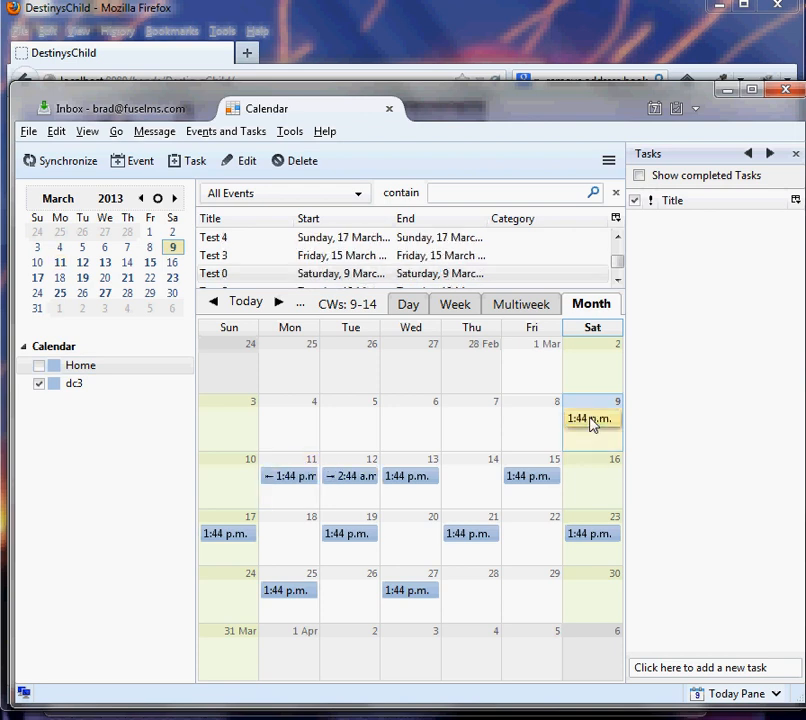
drag(591, 424, 181, 492)
drag(233, 471, 234, 471)
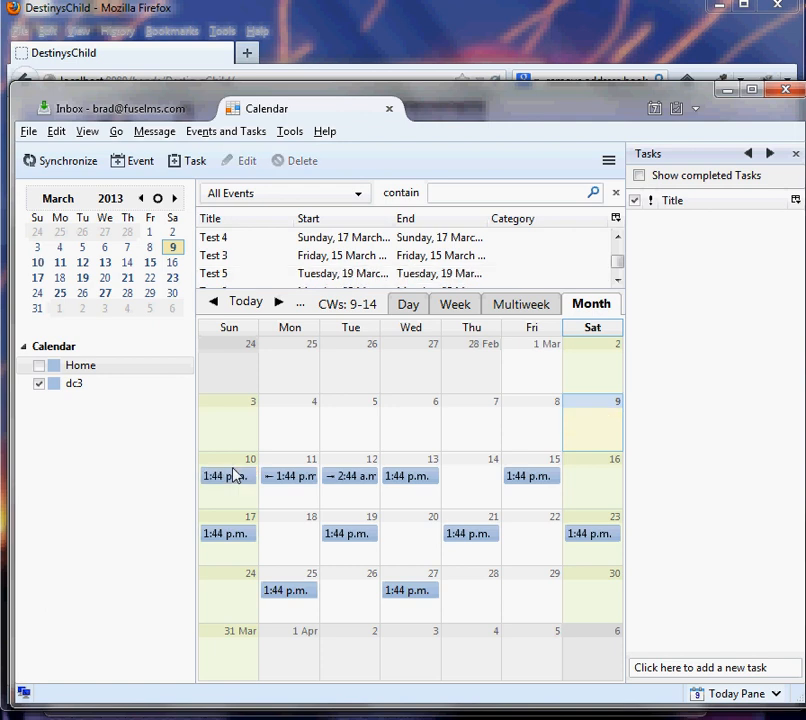
- Reload the DestinysChild web page in Firefox and check the date of the Test 0 gig
click(152, 62)
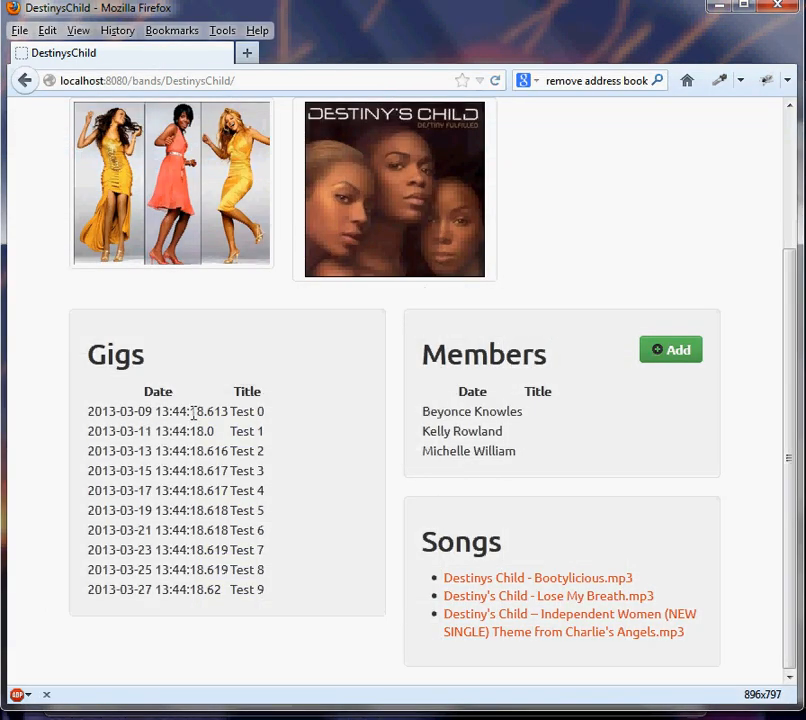
drag(112, 411, 153, 411)
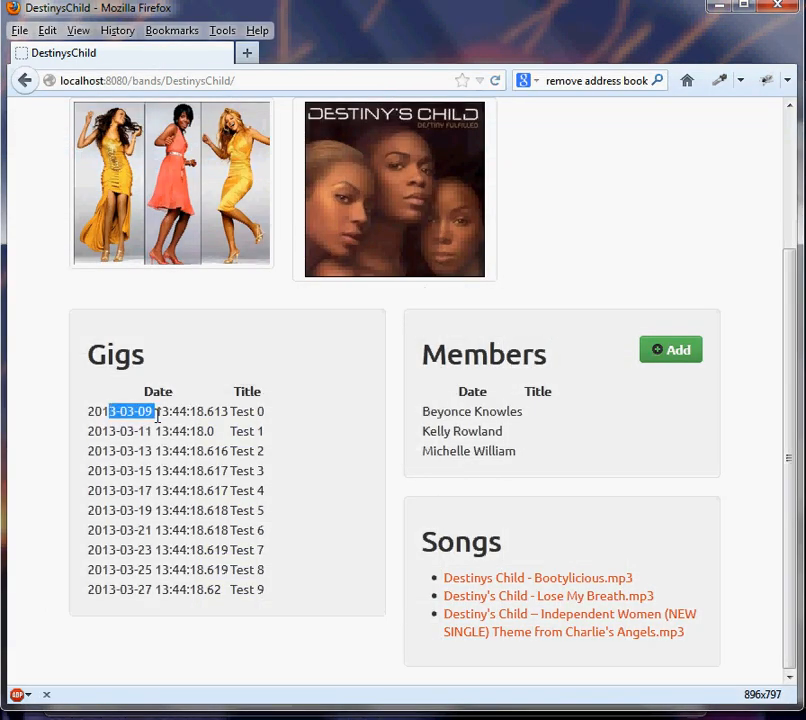
click(494, 80)
drag(110, 413, 158, 428)
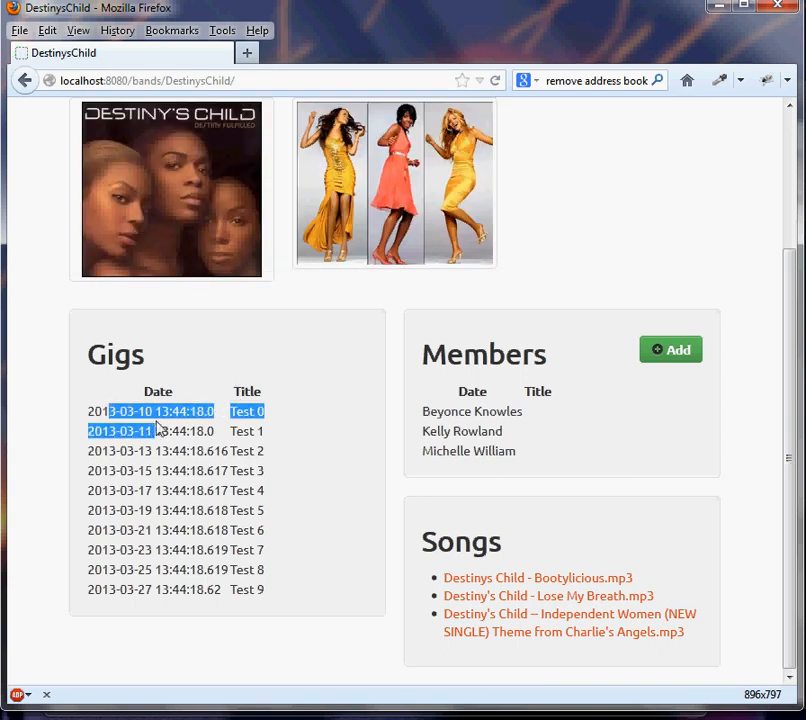
click(150, 411)
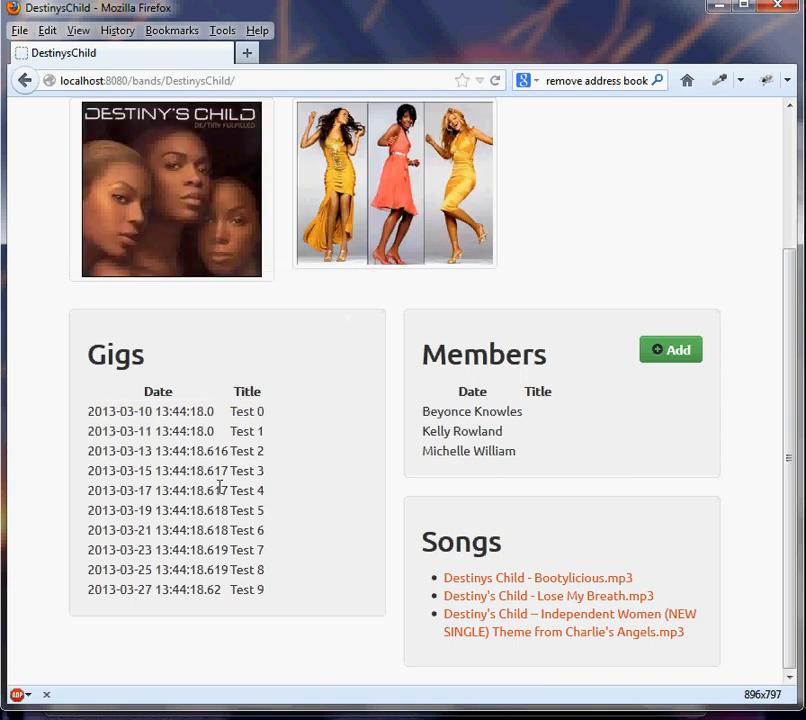
- Switch to iCal in the MacOs-Lion virtual machine and remove the existing 192.168.1.3 CalDAV account
key(alt+Tab)
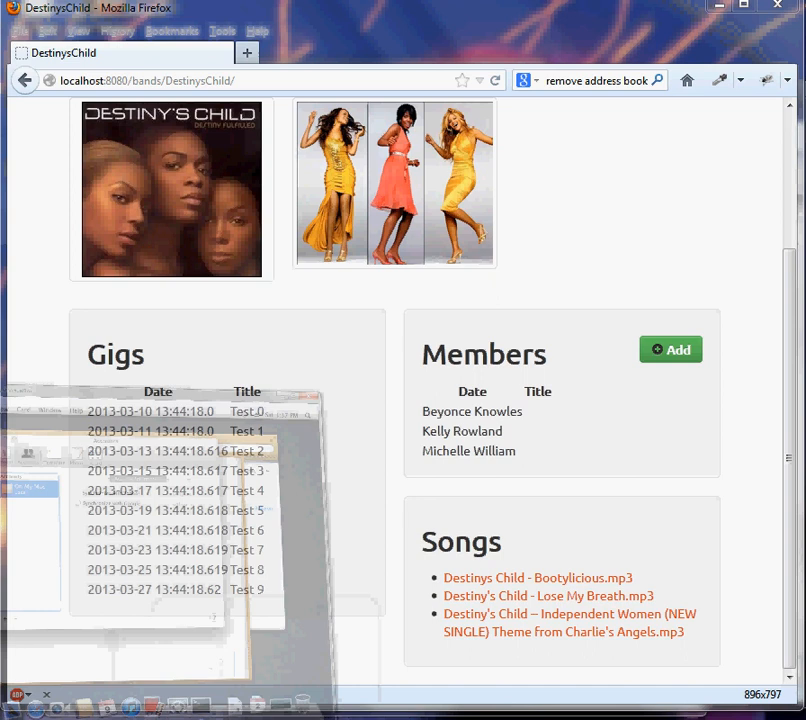
drag(130, 8, 453, 14)
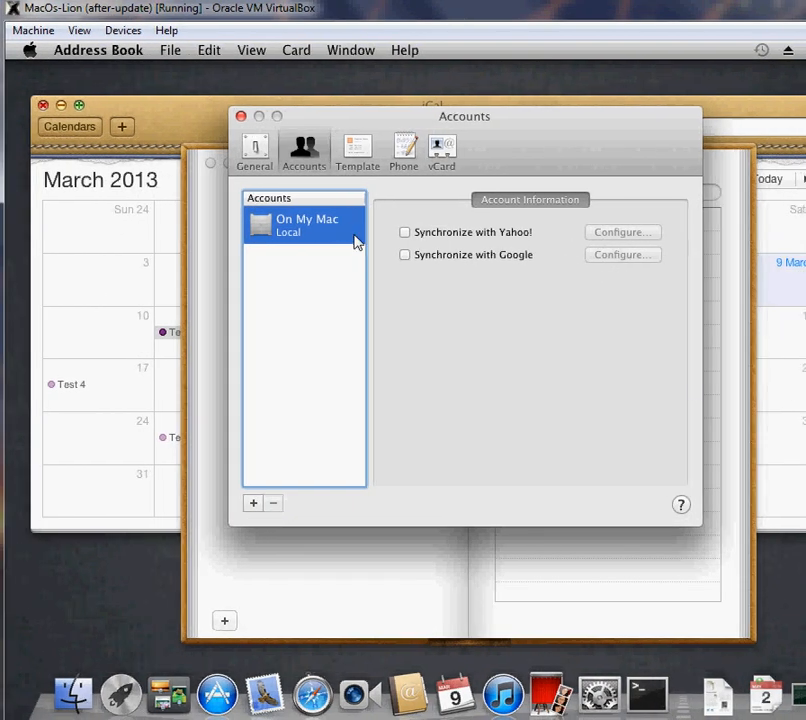
click(435, 680)
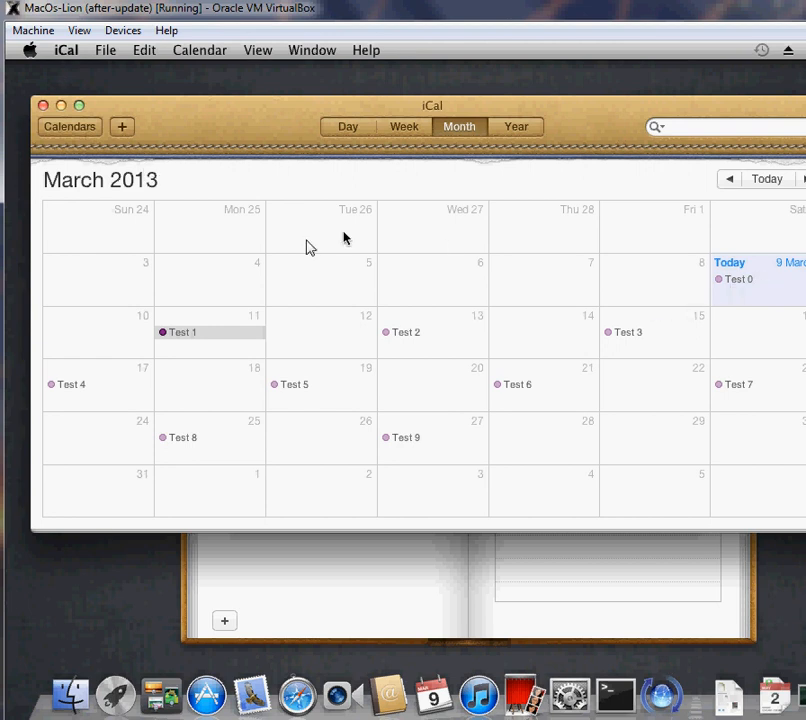
click(105, 50)
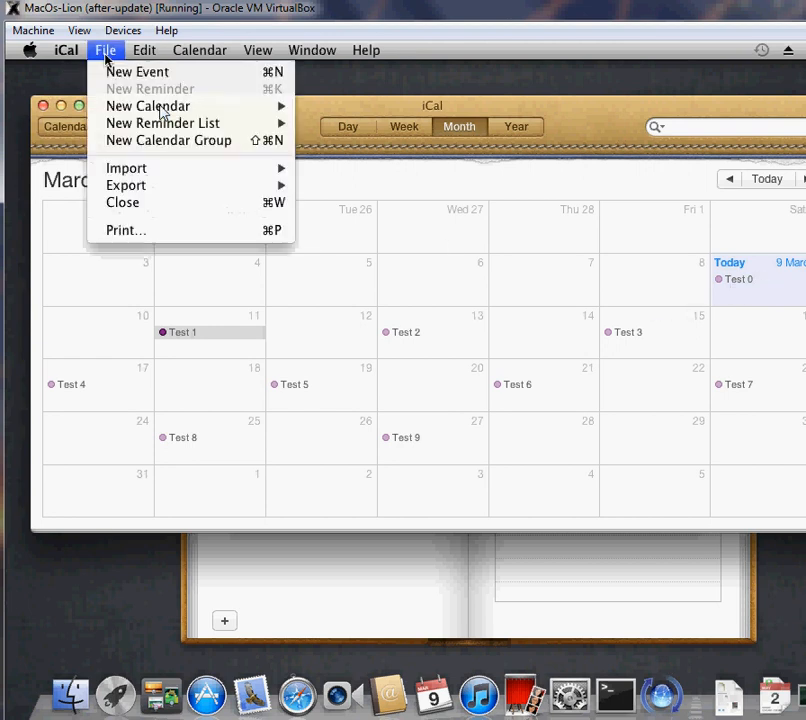
mouse_move(66, 50)
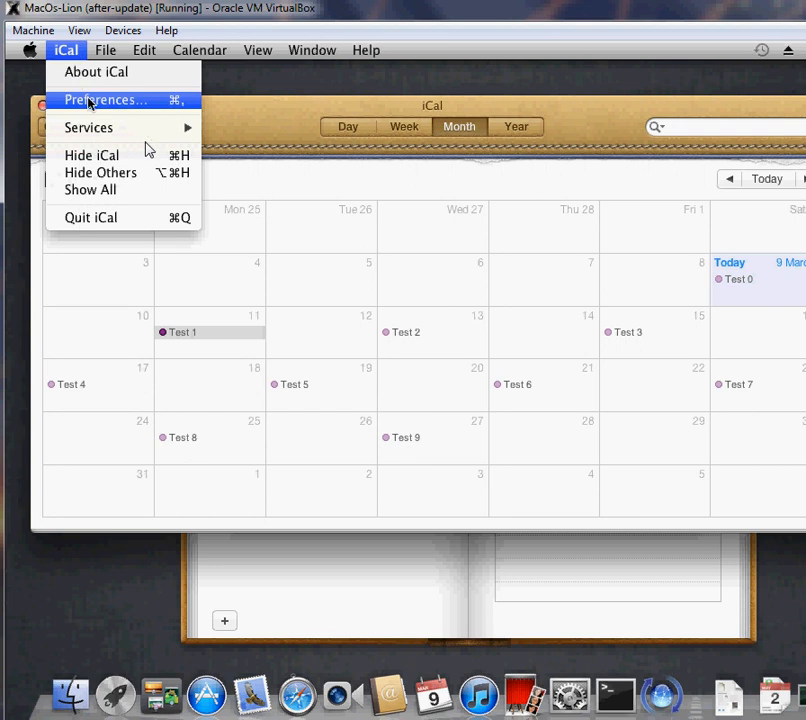
click(92, 100)
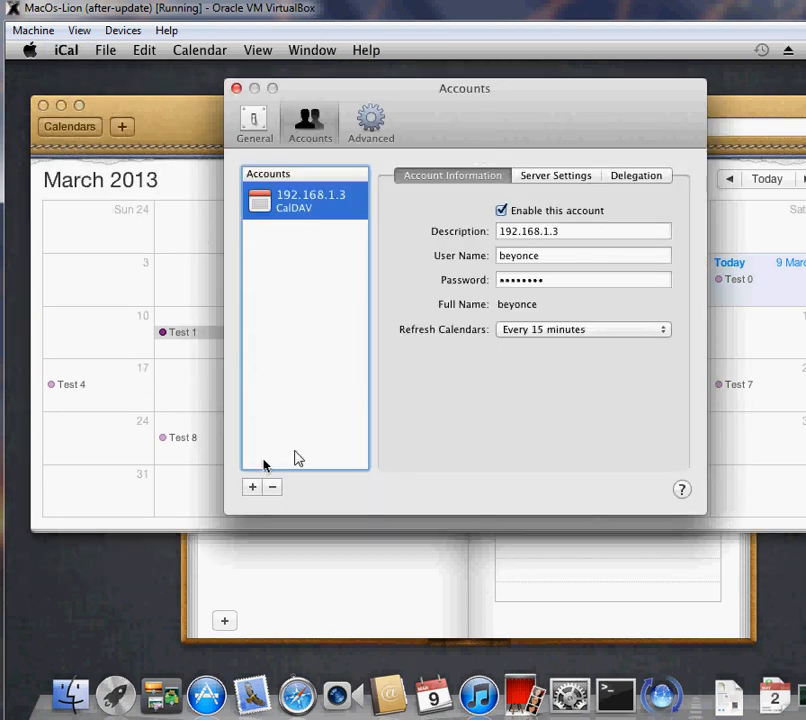
click(275, 488)
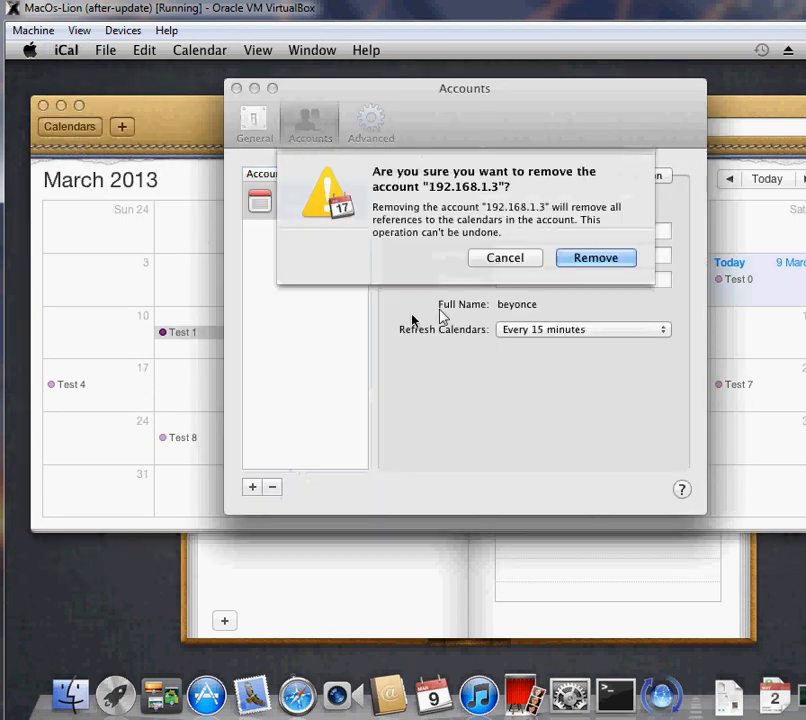
click(596, 256)
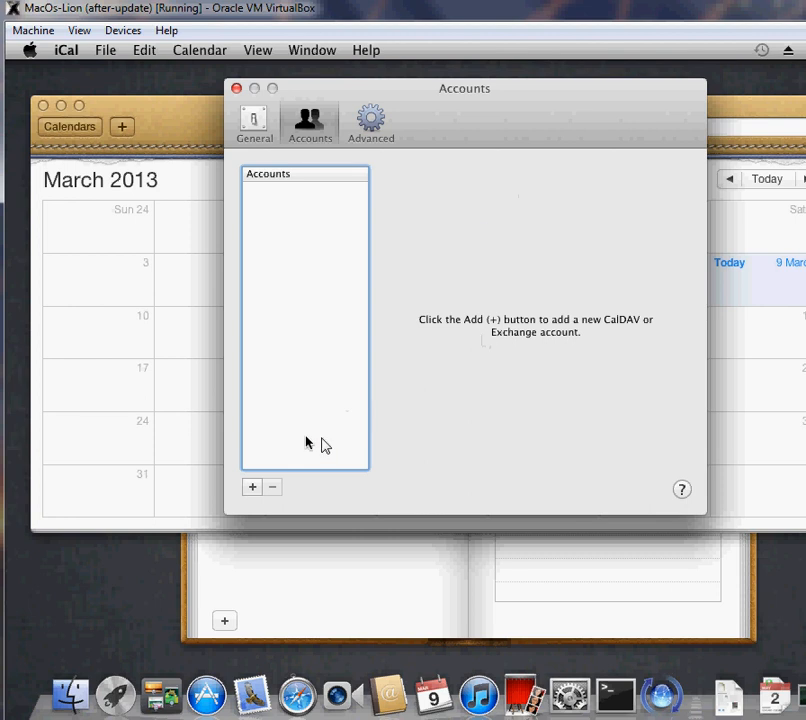
- Add a CalDAV account with user name beyonce, the account password and server address 192.168.1.3:8080
click(250, 488)
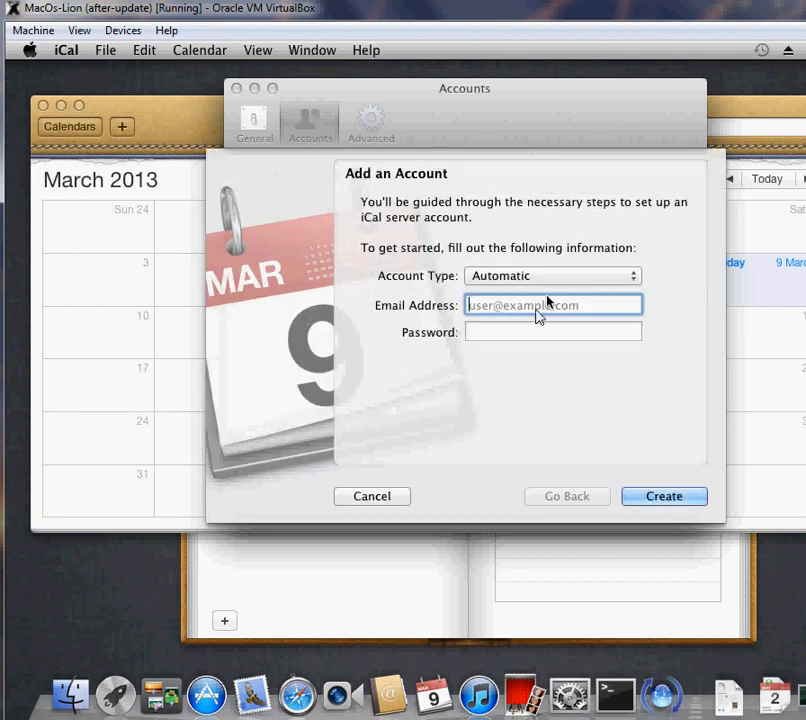
click(551, 279)
click(540, 303)
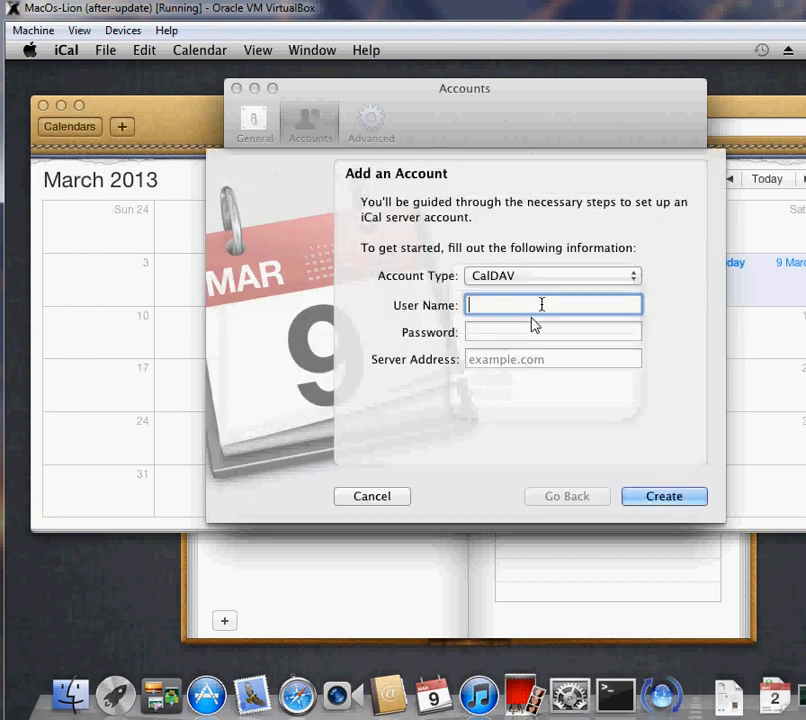
text(beyonce)
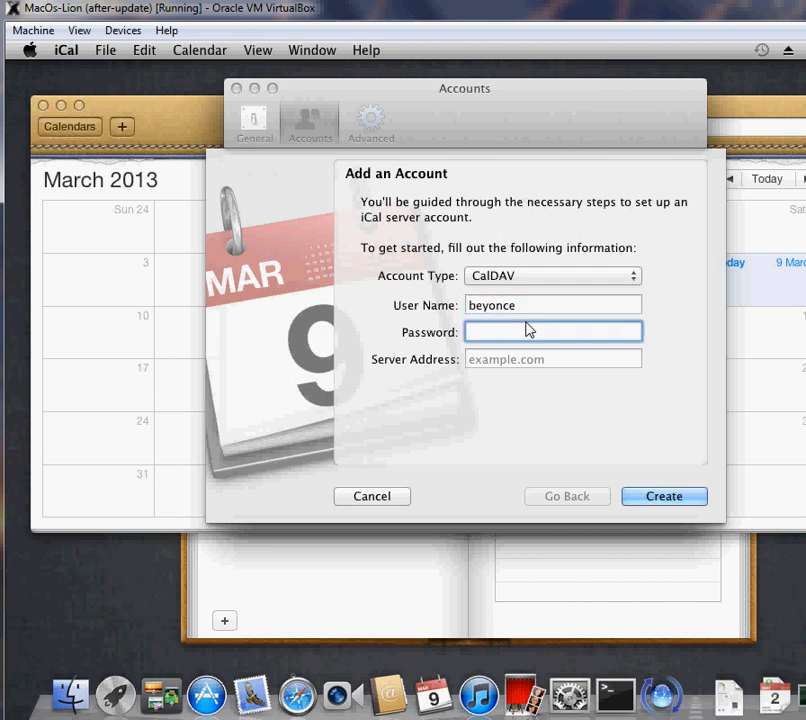
text(••••••••)
key(Tab)
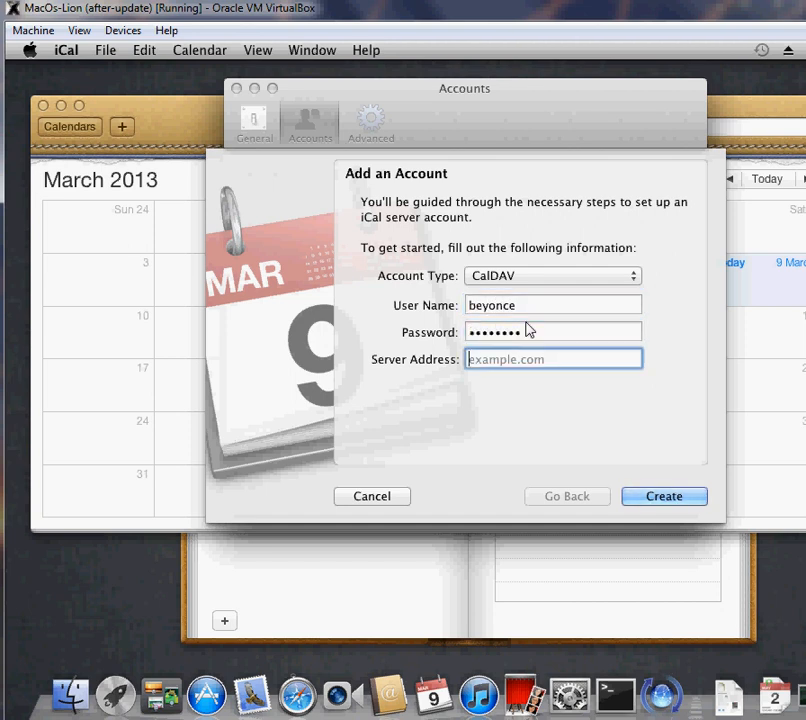
text(192.168.1.3)
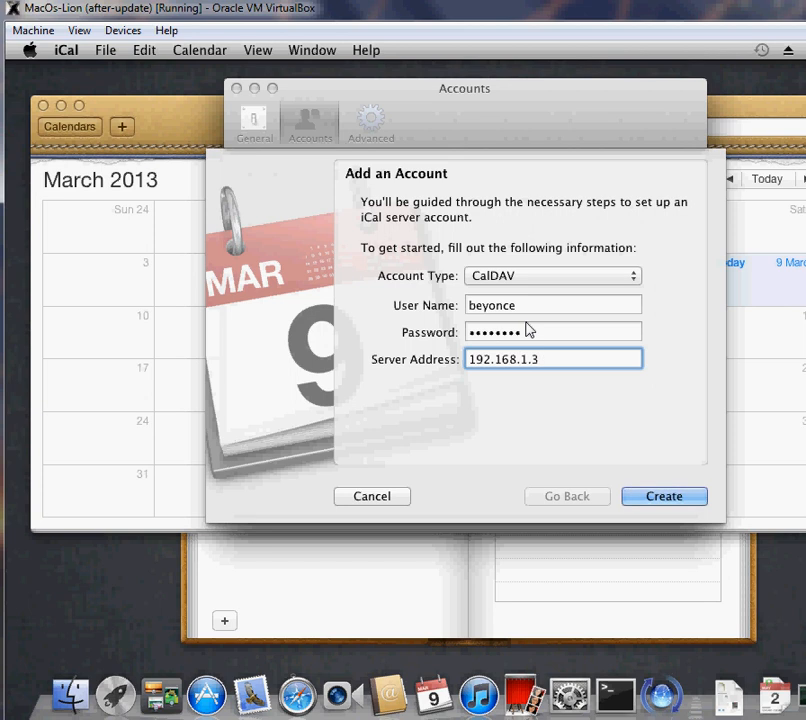
text(:8080)
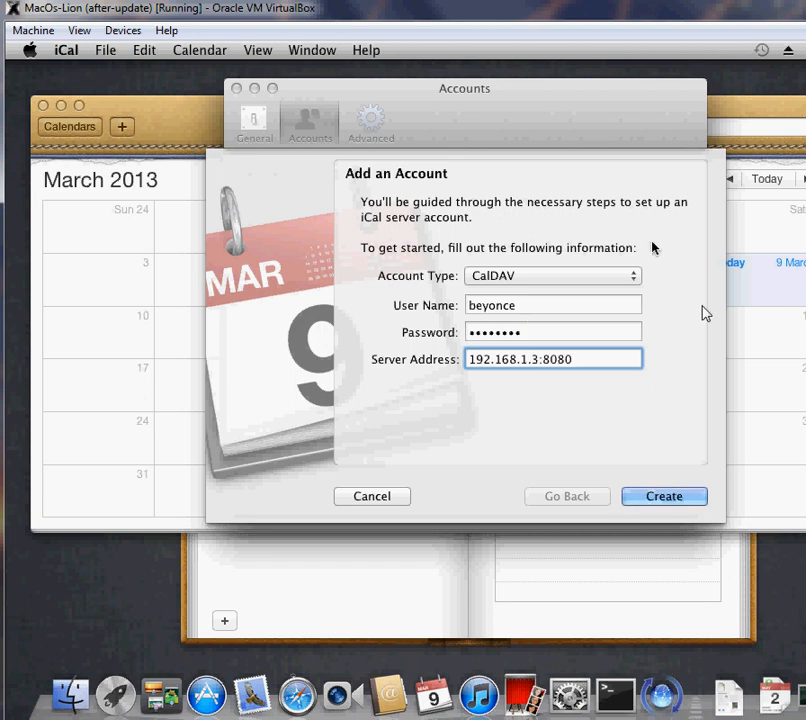
click(660, 497)
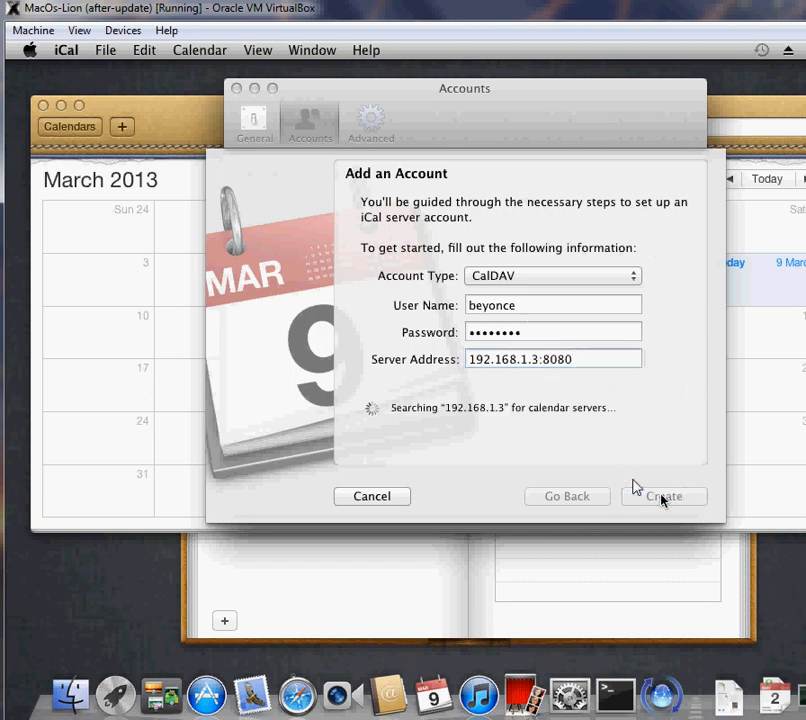
click(660, 496)
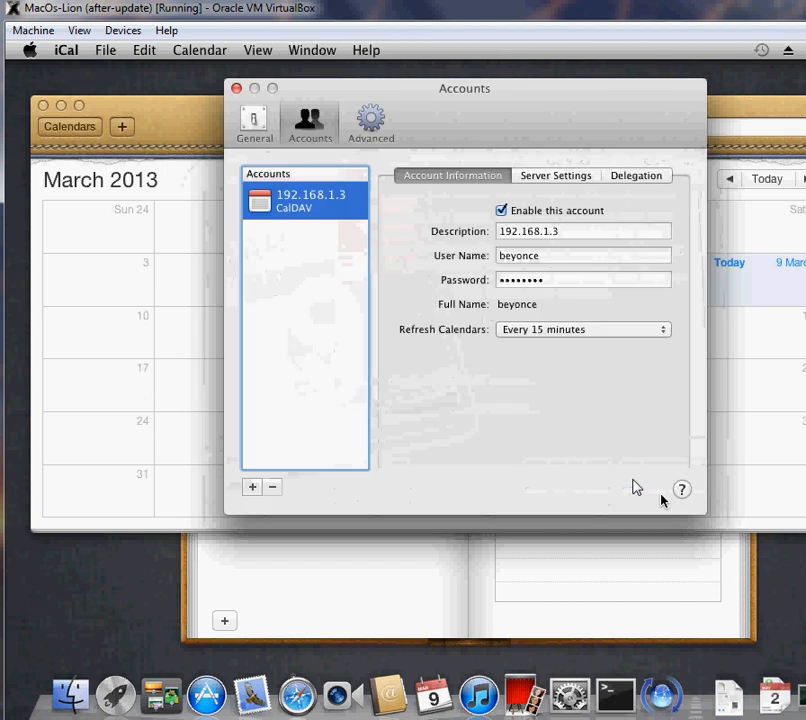
- Set the new account's calendars to refresh every minute and close the account preferences
click(572, 331)
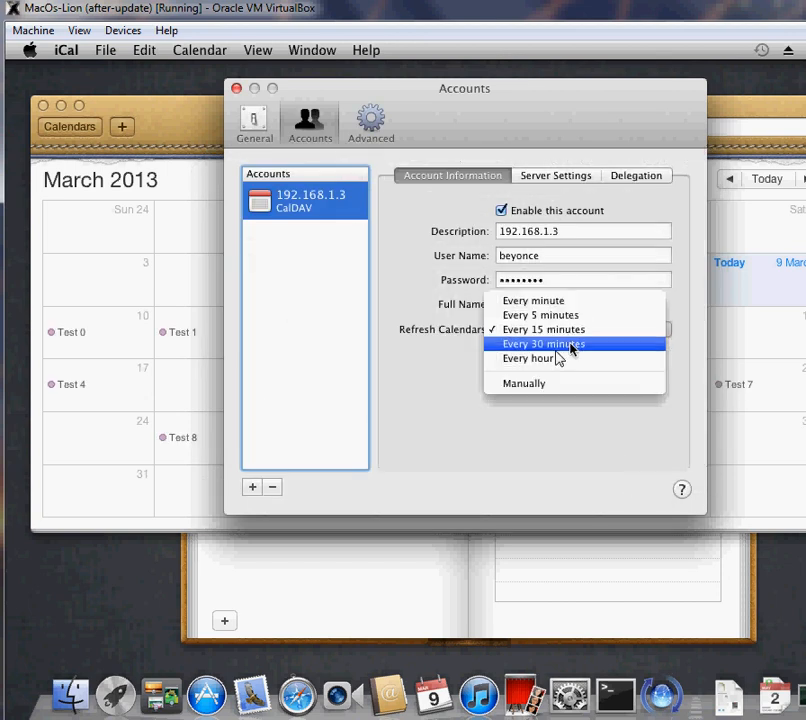
click(576, 302)
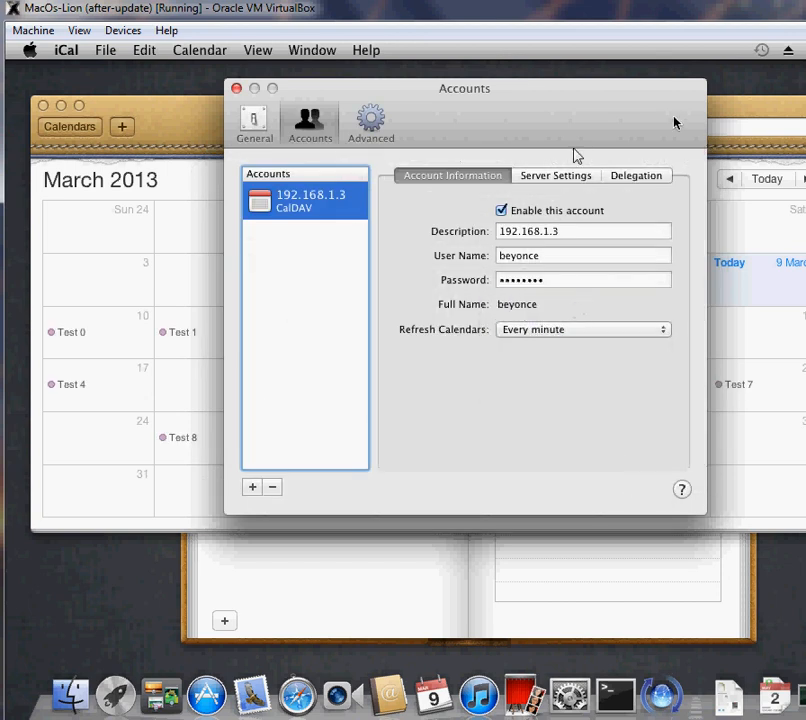
click(237, 89)
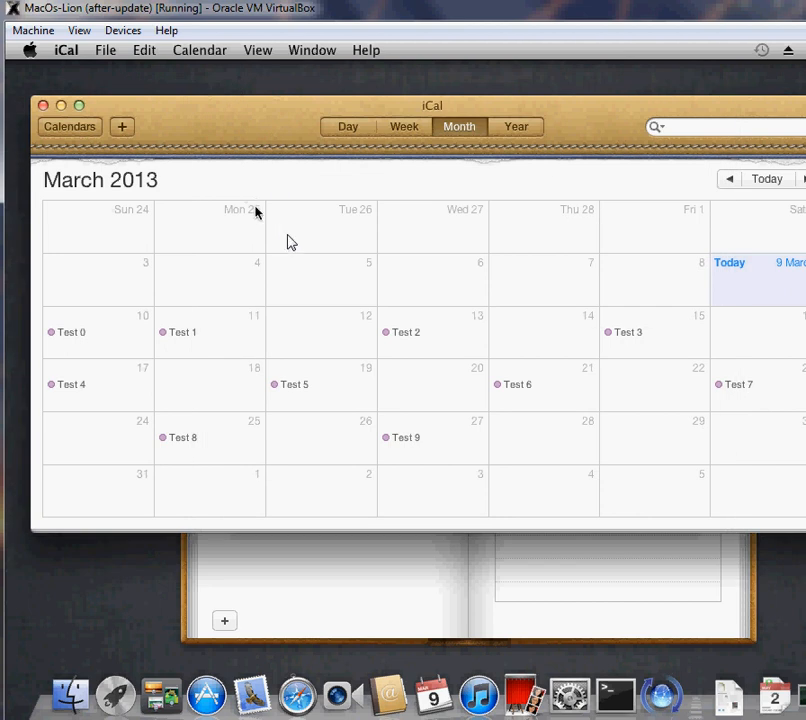
- Move the Test 0 event in iCal from Sunday 10 March to Saturday 9 March
click(77, 340)
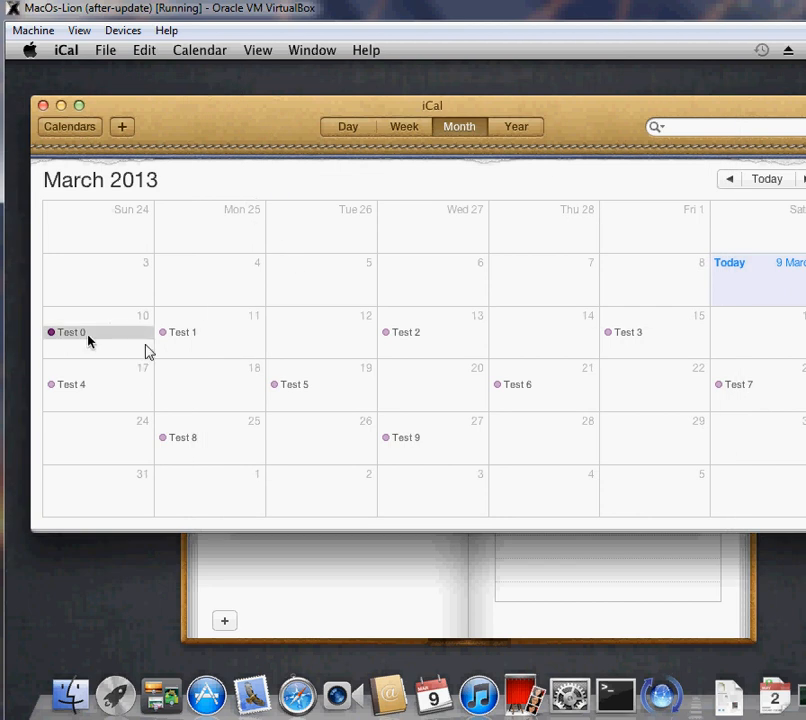
drag(90, 338, 762, 292)
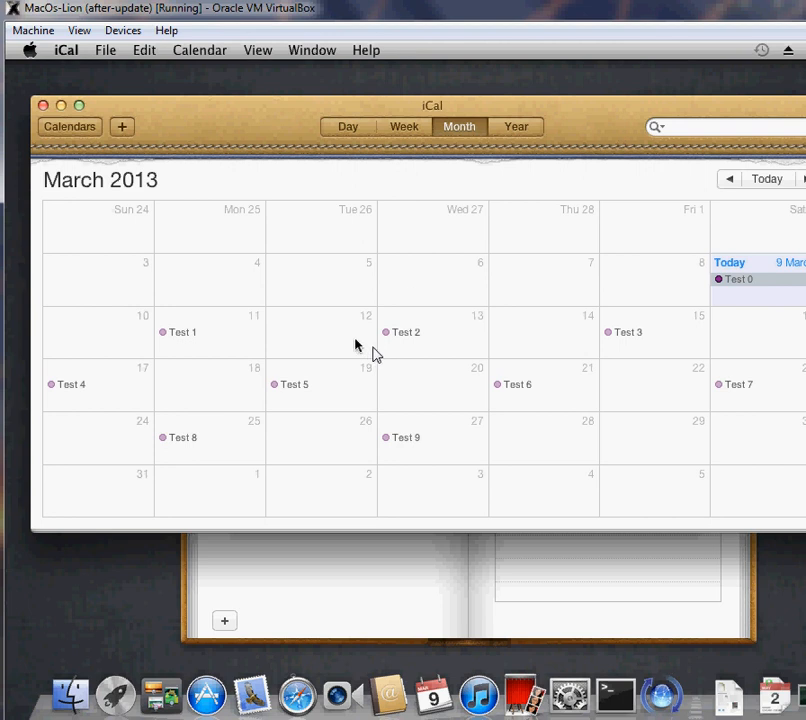
- Switch to Thunderbird, close its calendar view and open the address book
key(alt+Tab)
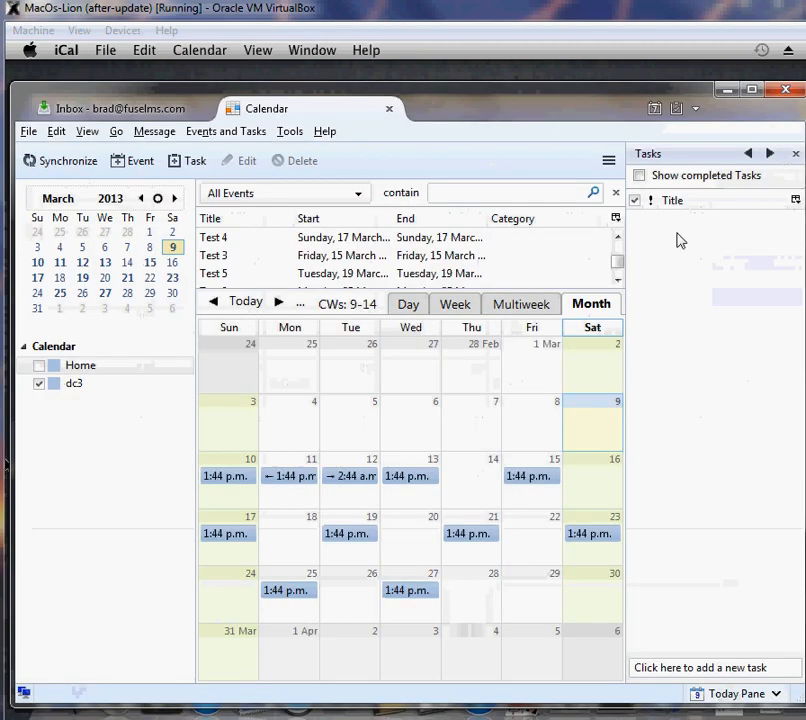
click(392, 110)
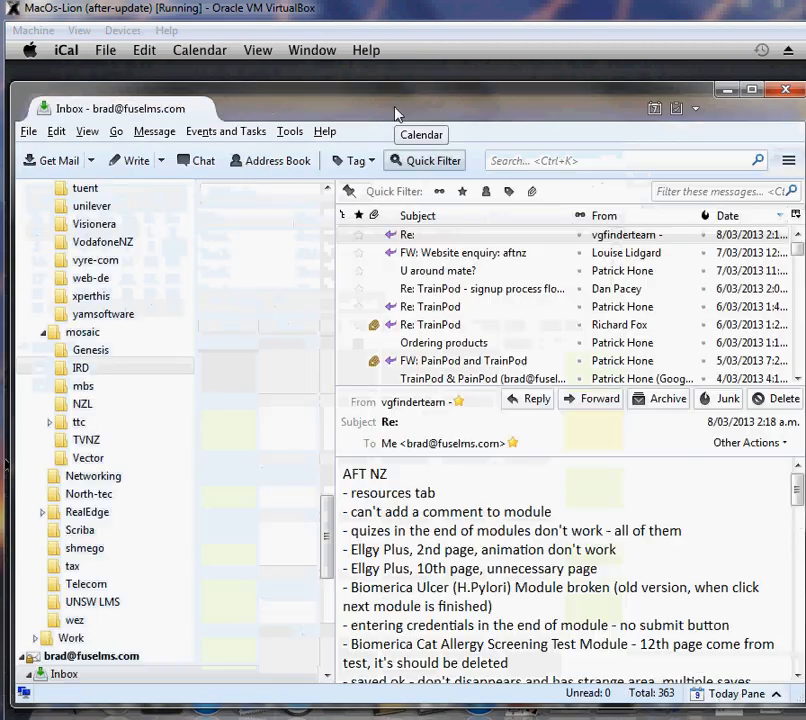
click(265, 162)
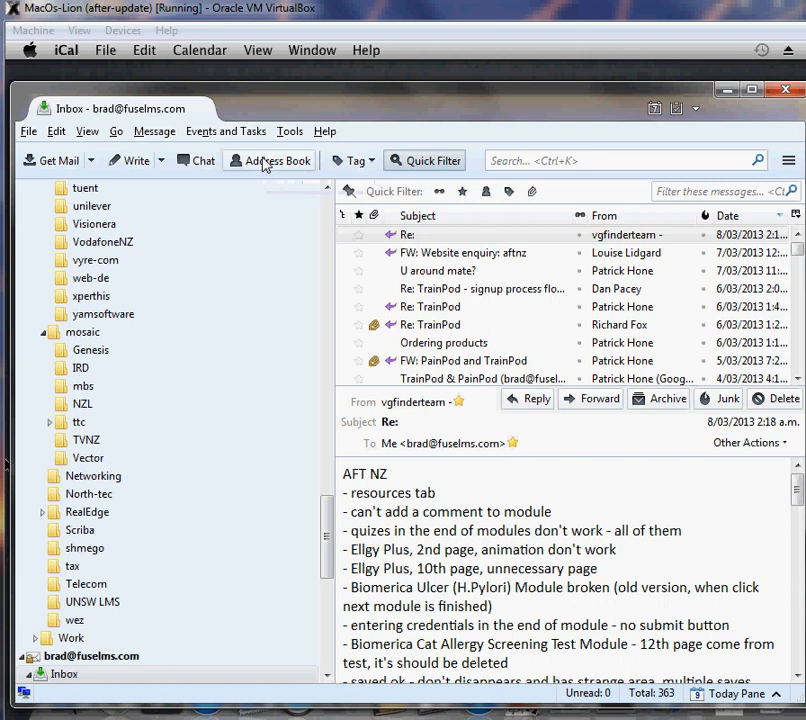
drag(2, 100, 399, 126)
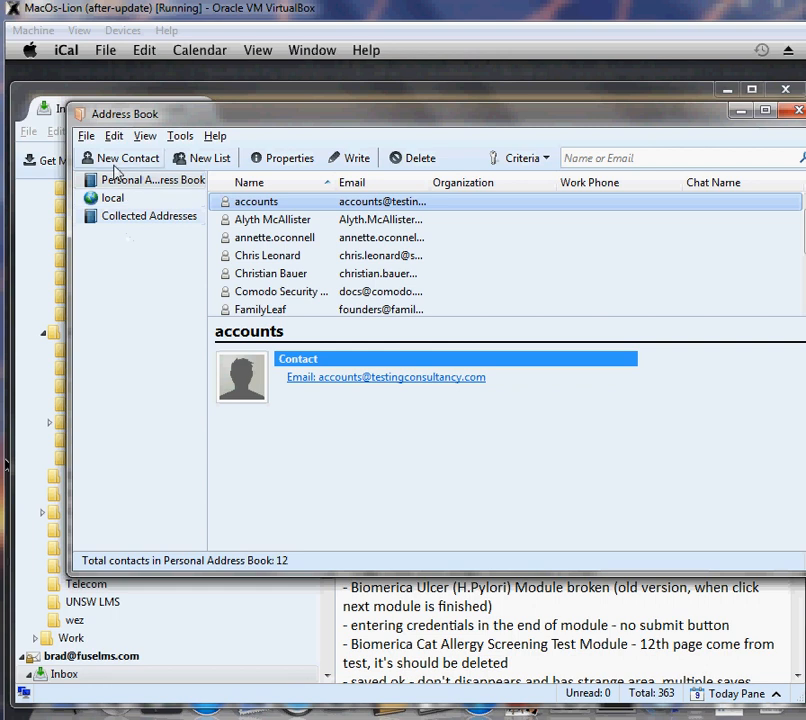
- Start a new remote address book and name it dc3
click(87, 137)
mouse_move(105, 165)
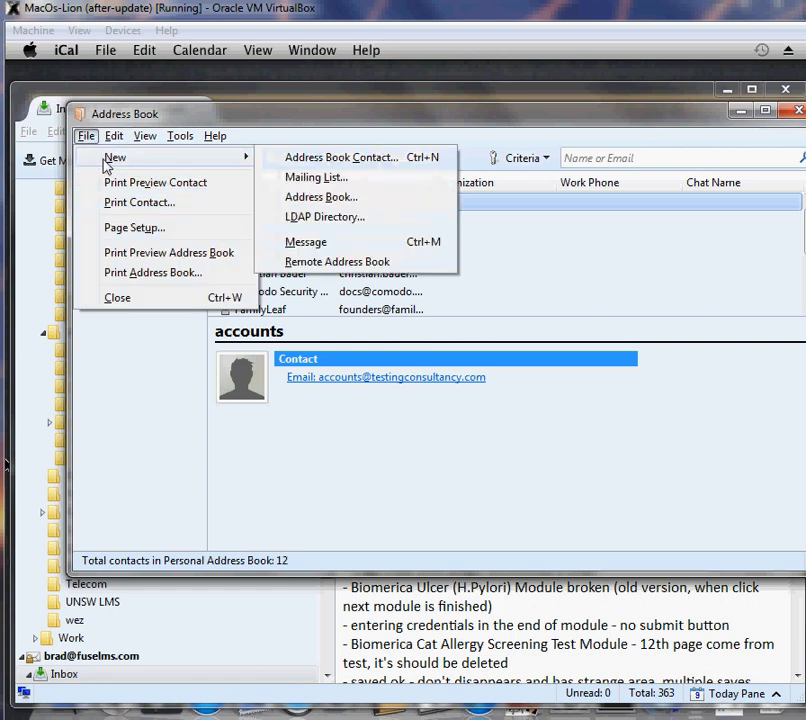
click(327, 262)
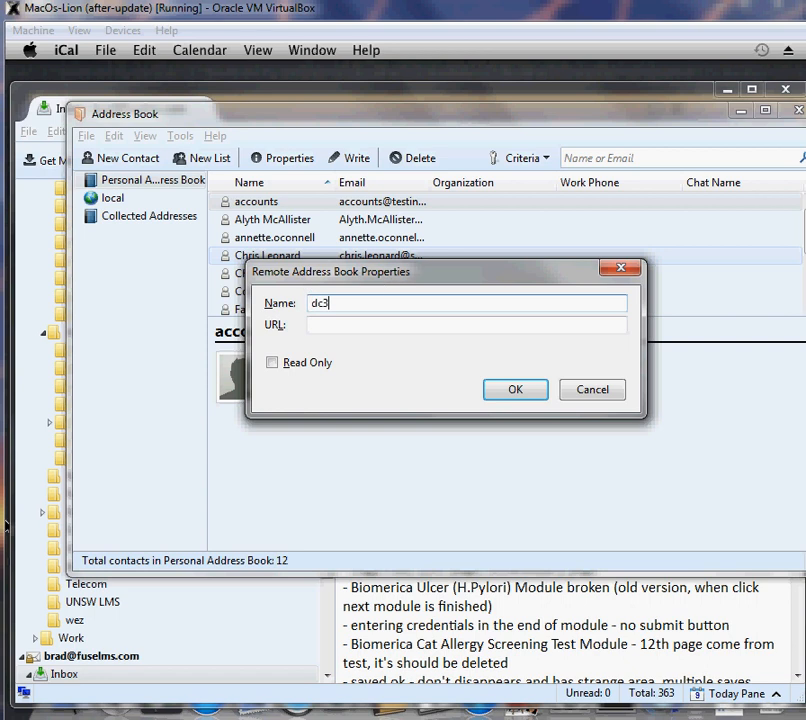
- Switch to the mounted share in Windows Explorer, open beyonce's abooks/default folder and copy its address
key(alt+Tab)
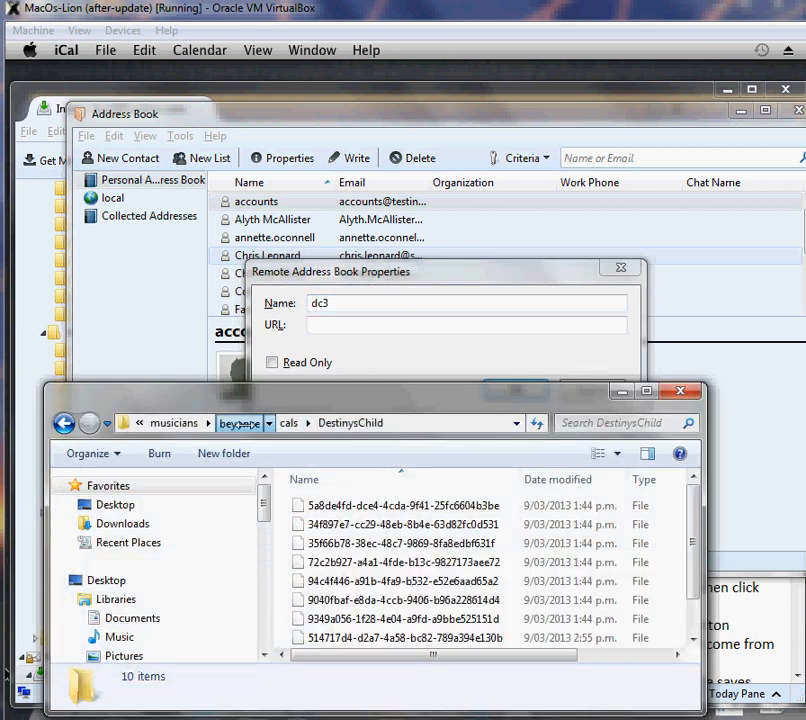
click(238, 423)
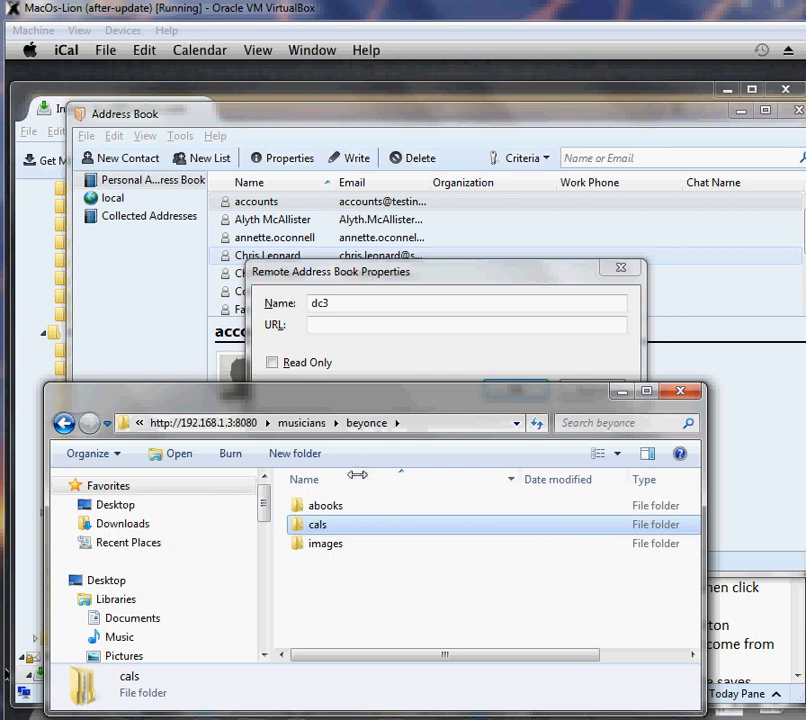
double_click(325, 506)
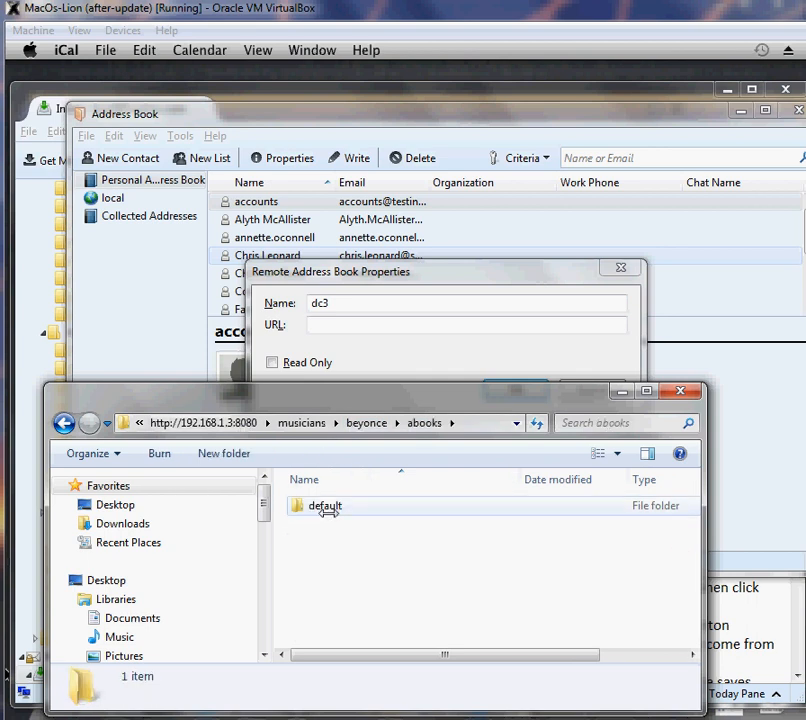
double_click(325, 506)
click(389, 423)
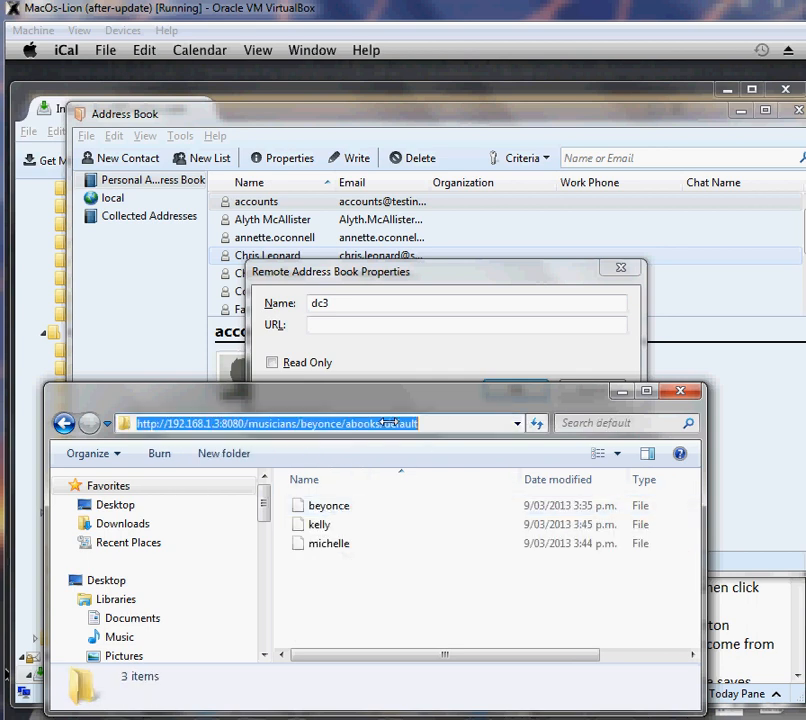
key(ctrl+c)
click(353, 328)
key(ctrl+v)
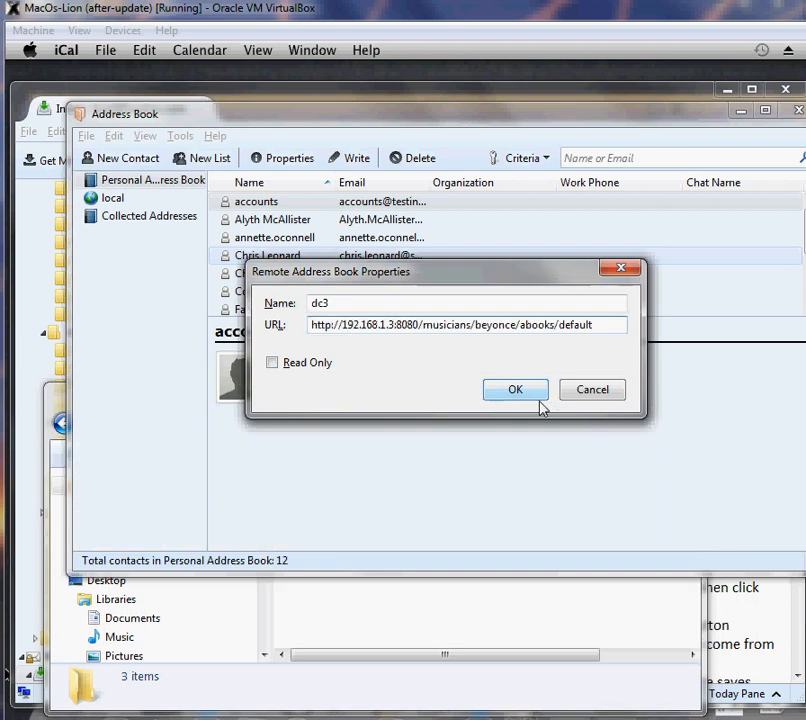
click(514, 392)
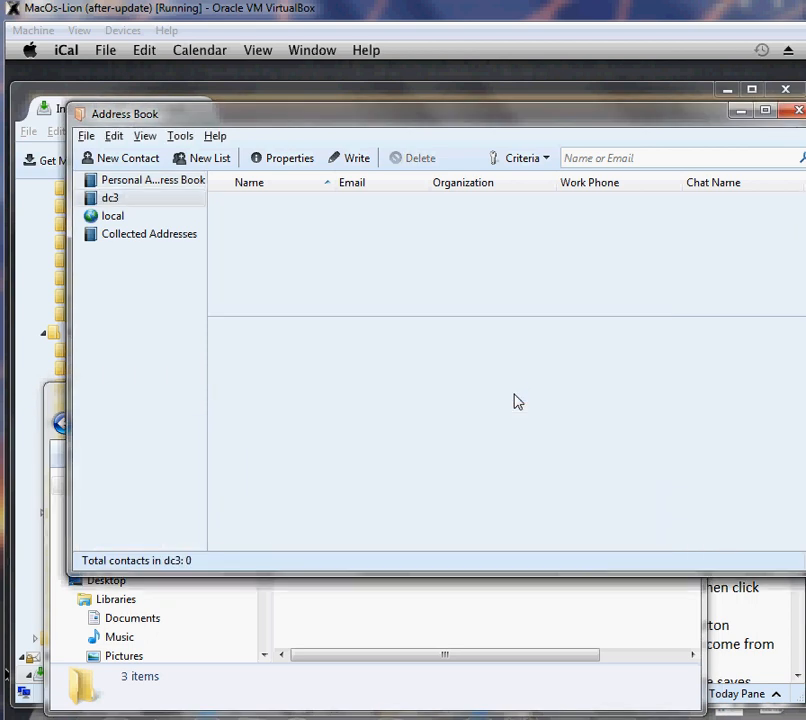
- Synchronize the dc3 address book with the server
click(108, 199)
right_click(113, 201)
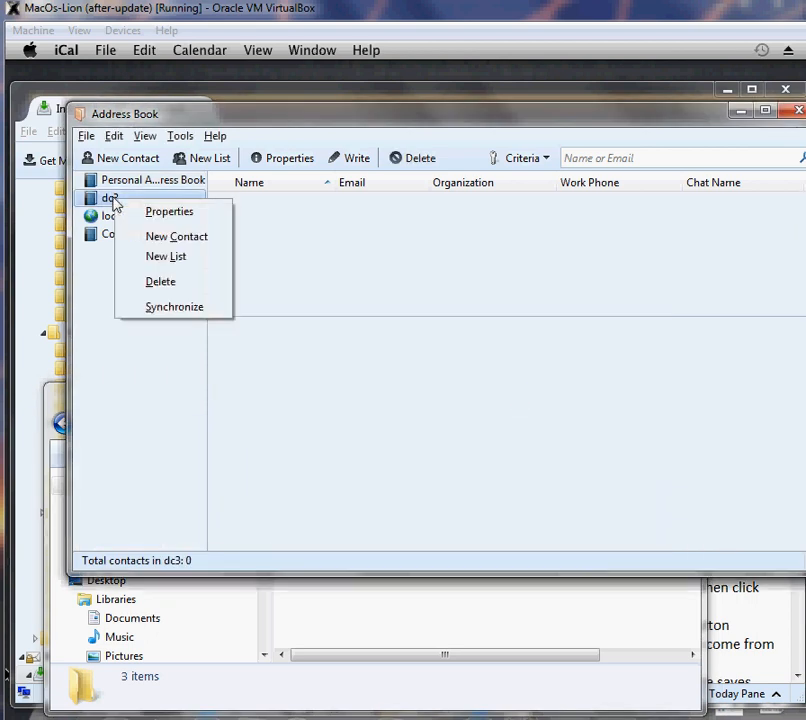
click(175, 307)
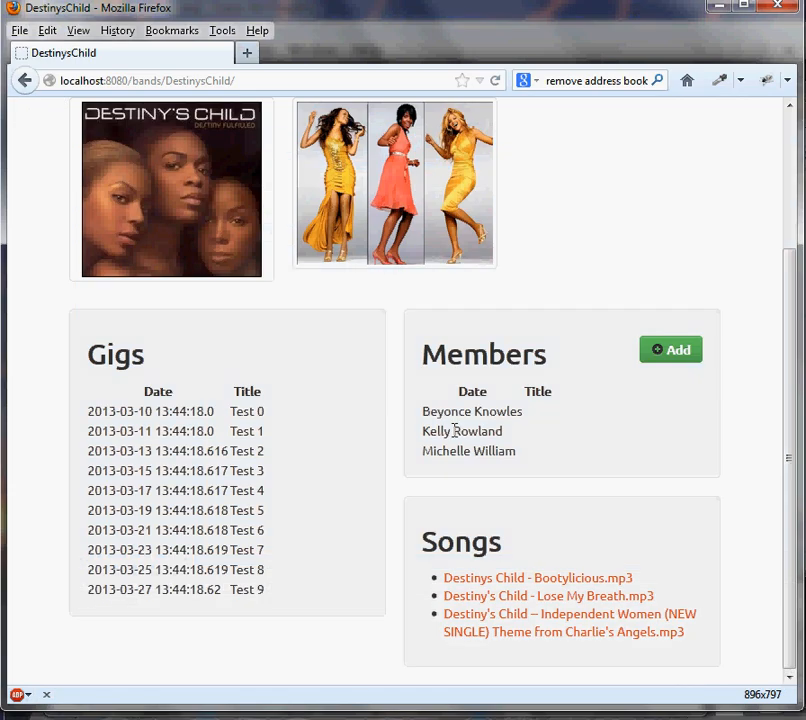
- Switch to Firefox and check the Members list on the DestinysChild page
drag(430, 411, 493, 456)
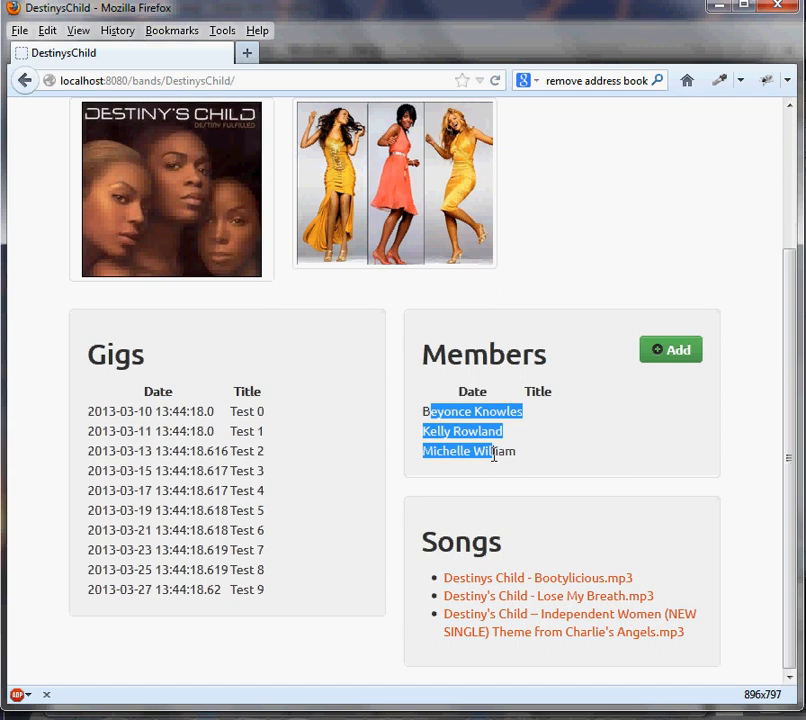
click(486, 477)
scroll(324, 421, up, 3)
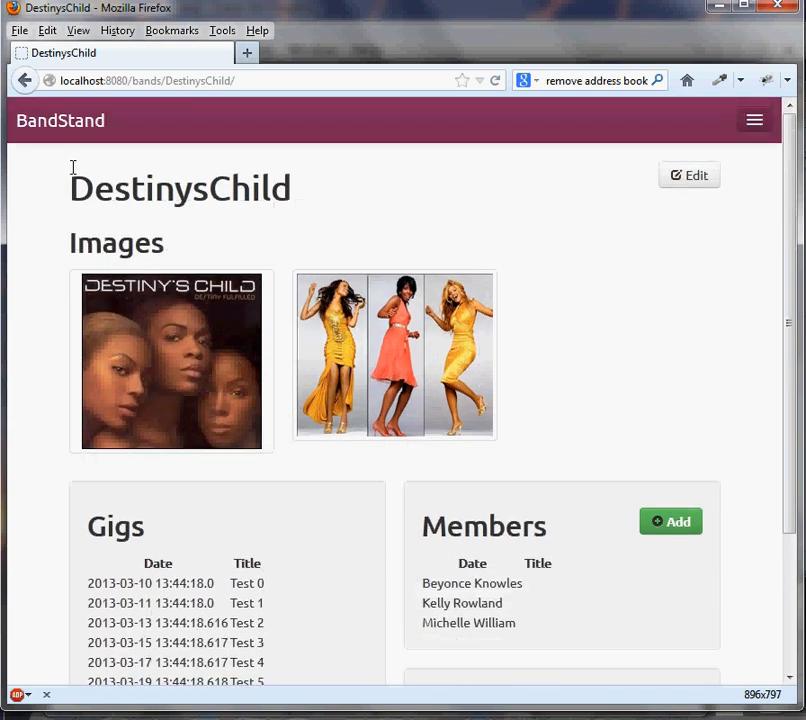
- Open Beyonce's musician page from the BandStand home page, view her editable details and cancel the editing
click(66, 128)
click(493, 275)
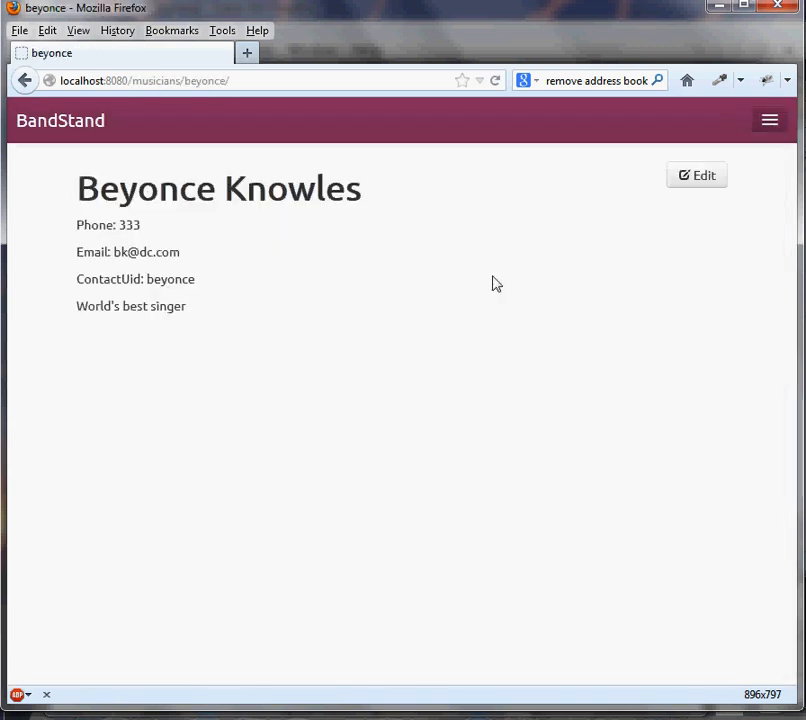
click(697, 180)
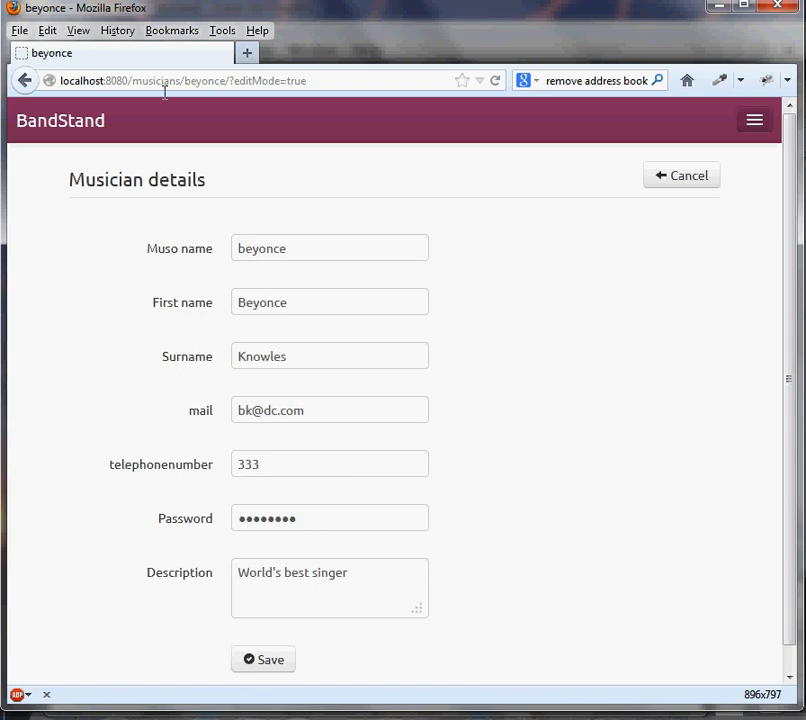
click(677, 180)
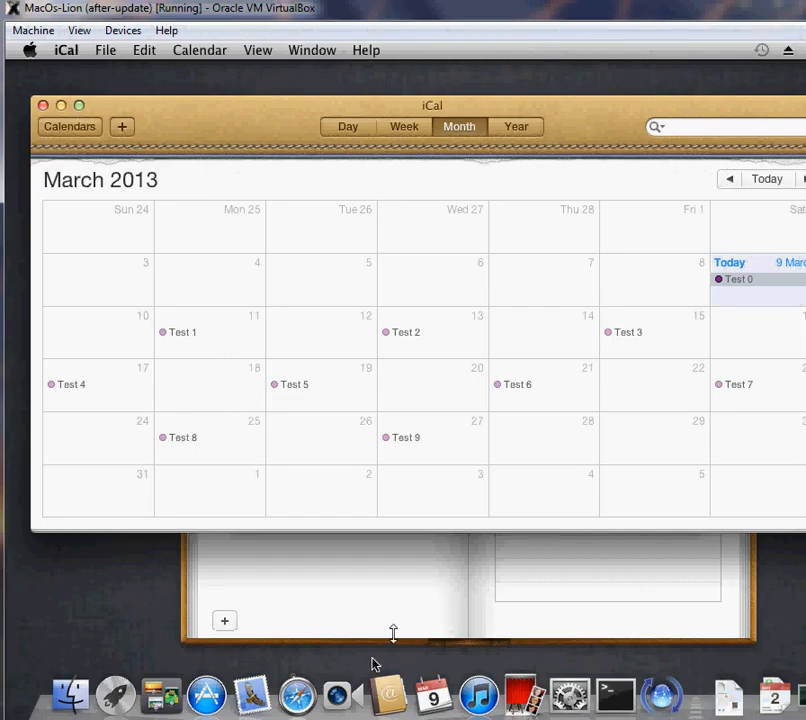
- Switch to the Mac's Address Book and start a CardDAV account, entering the user name beyonce and the account password
click(392, 698)
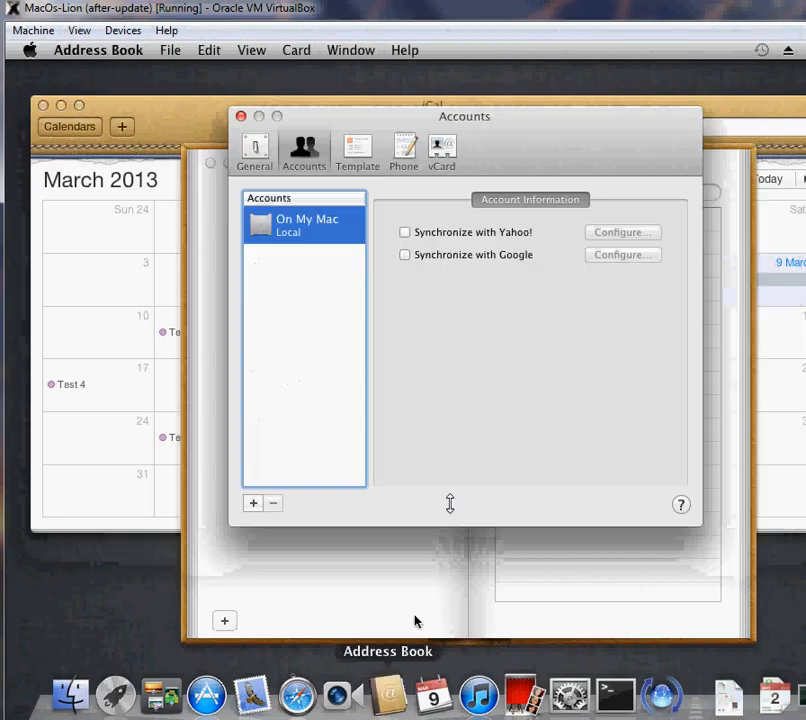
click(253, 503)
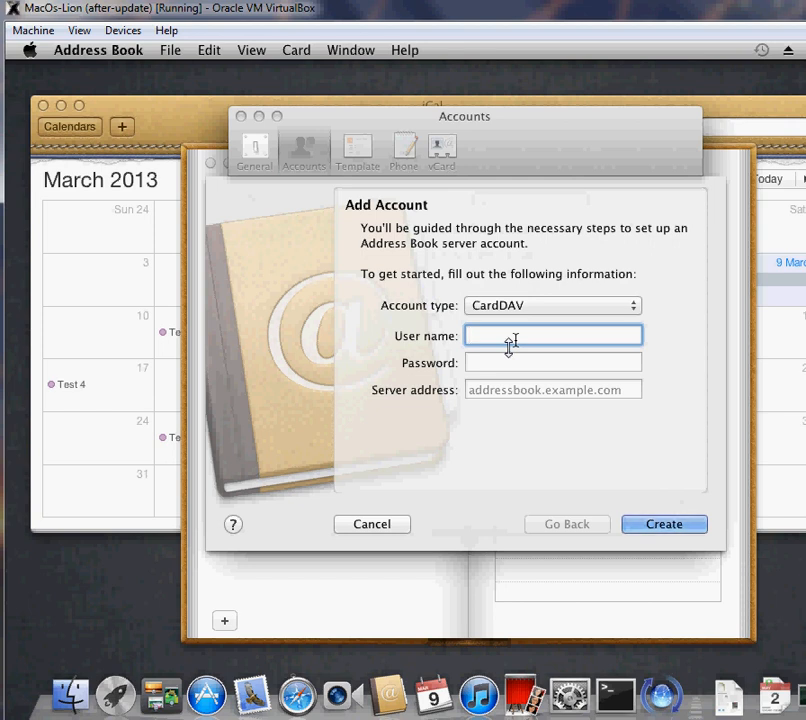
text(beyonce)
key(Tab)
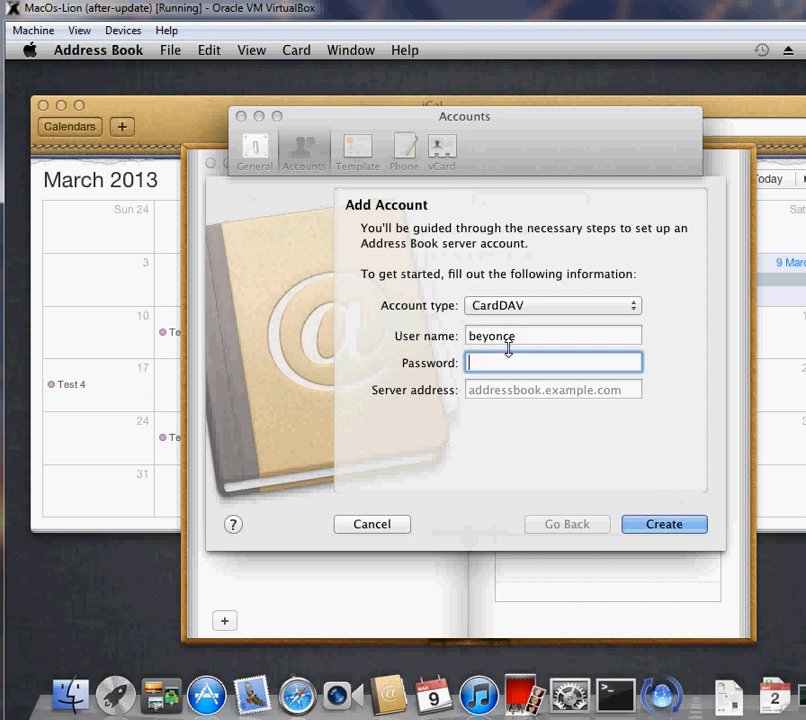
text(••••••••)
key(Tab)
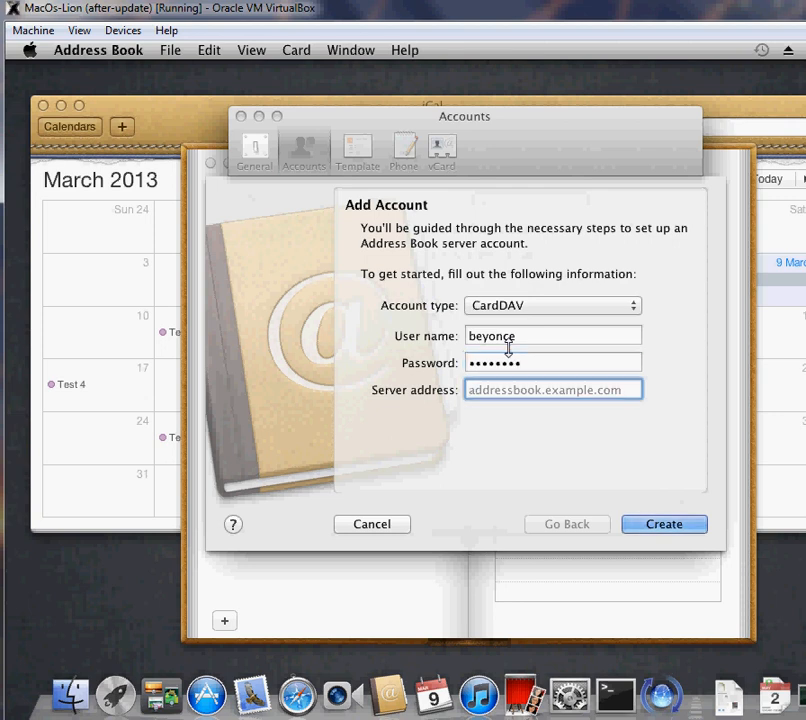
- Set the server address to 192.168.1.3:8080 and create the account, accepting the unsecured connection
text(192.168.1.3:8080)
click(670, 532)
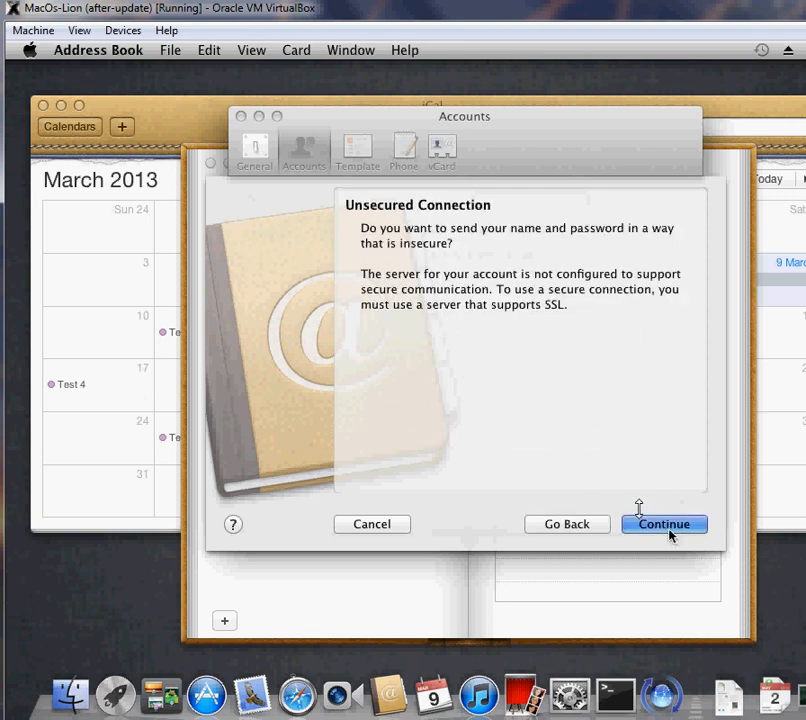
click(670, 532)
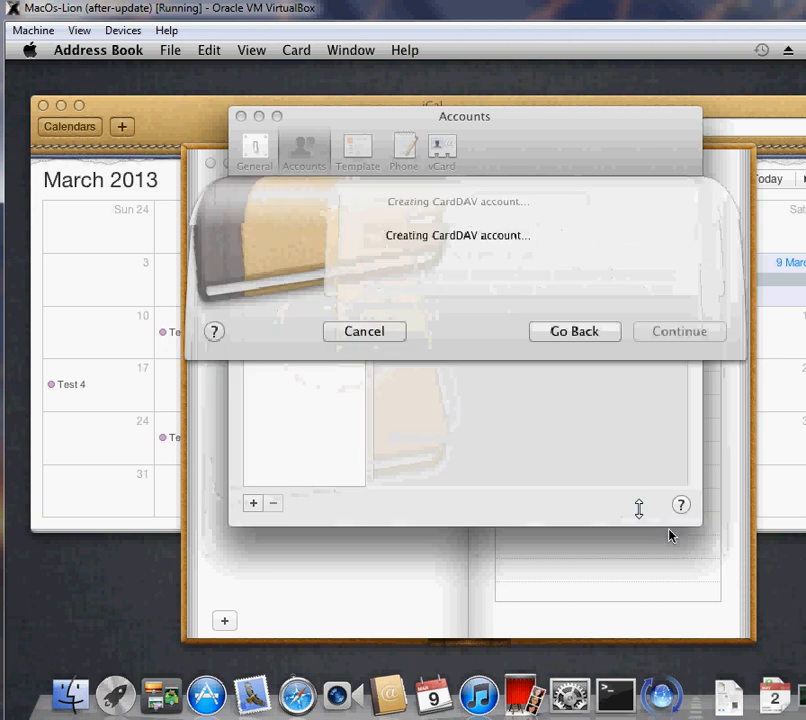
- Close the account preferences and show all contacts of the 192.168.1.3:8080 account
click(240, 116)
click(347, 336)
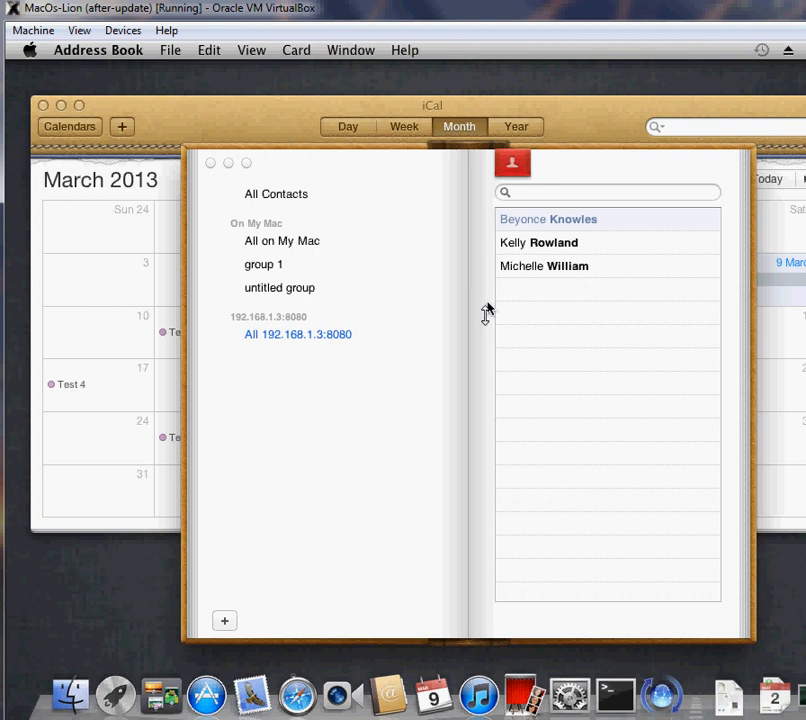
click(130, 650)
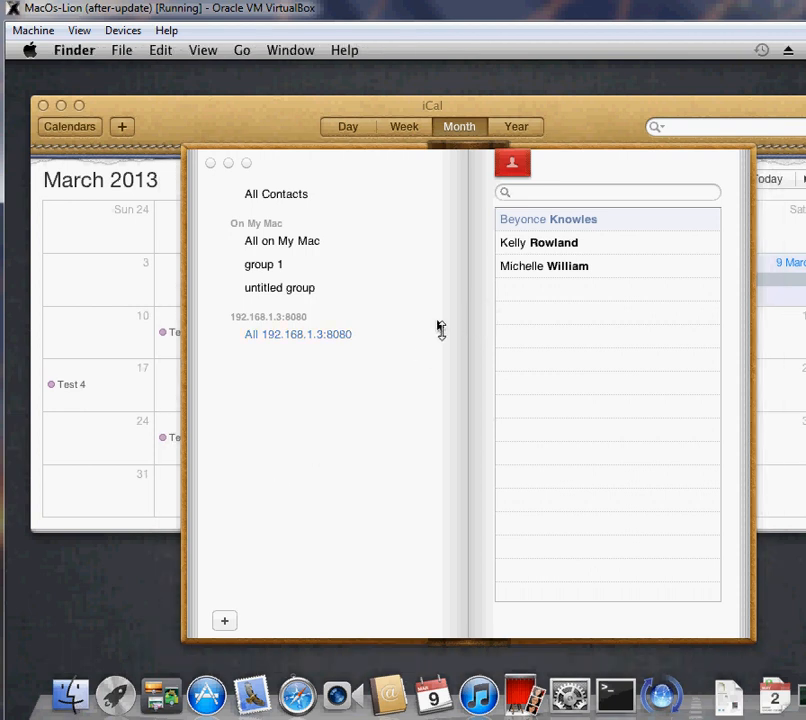
key(super+n)
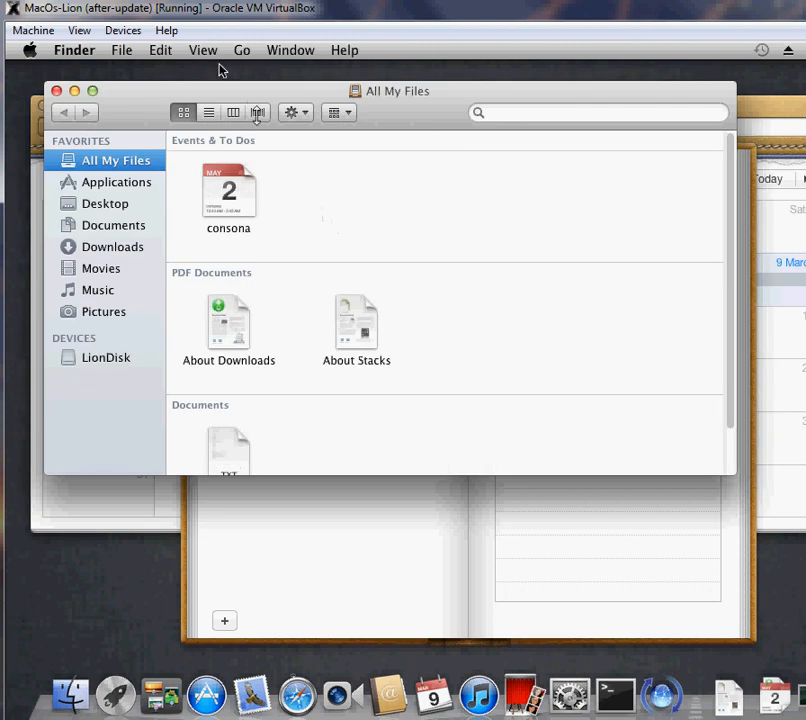
click(243, 50)
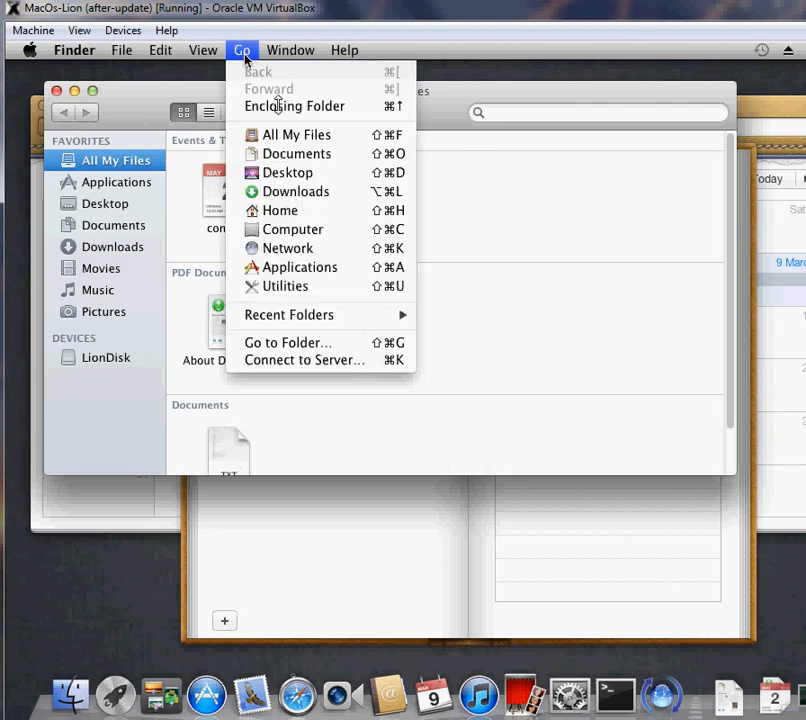
click(300, 364)
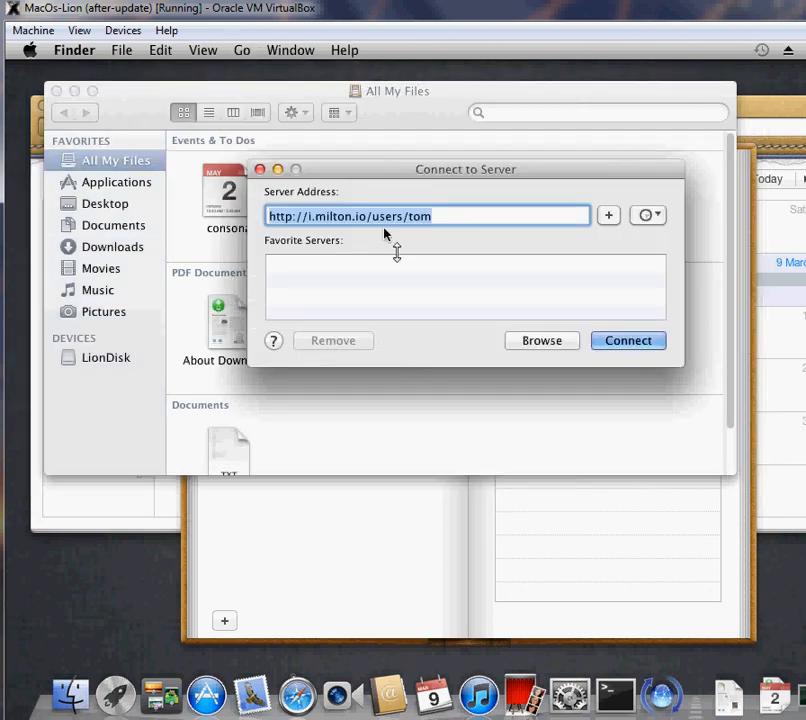
text(http://1)
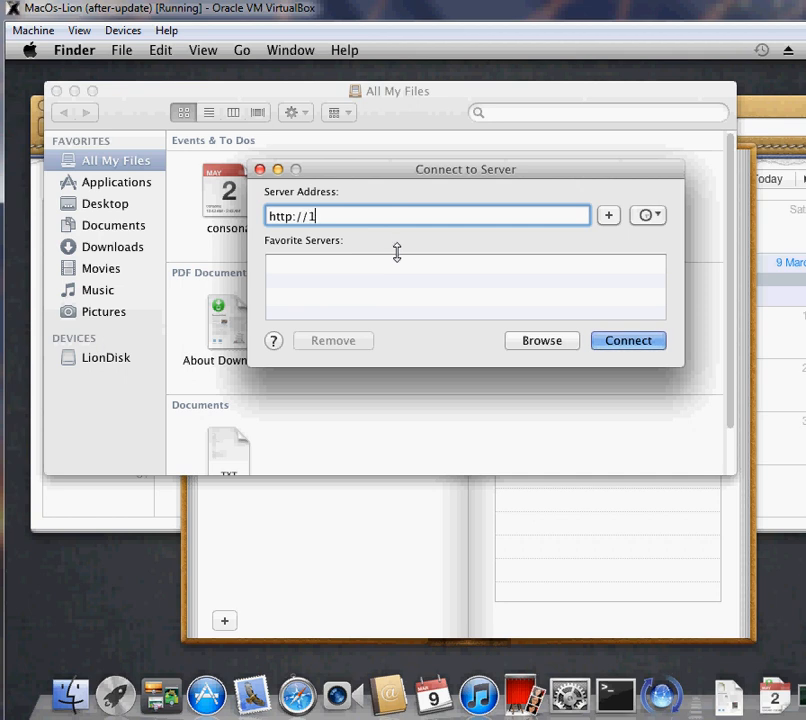
text(92.168.1.3:8080)
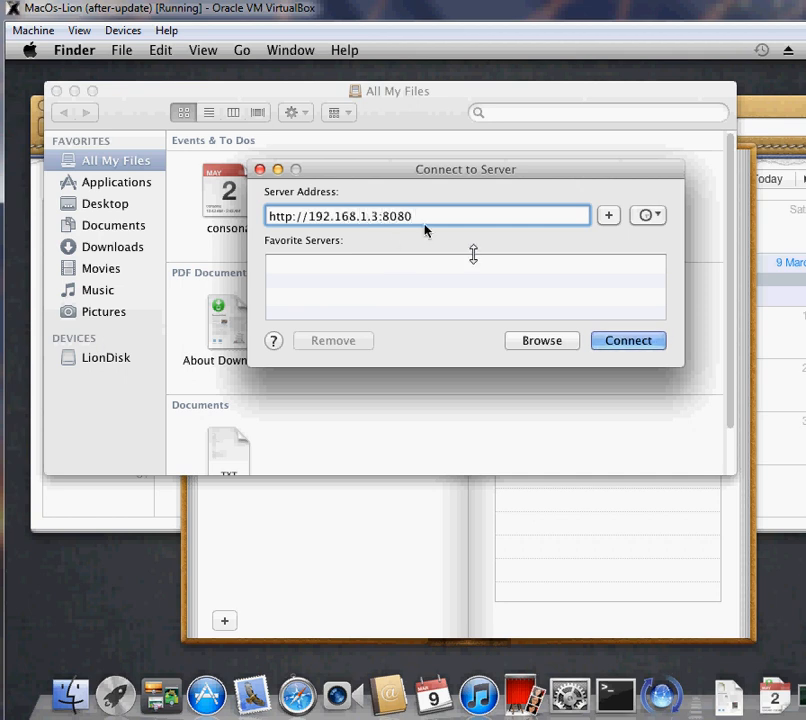
click(614, 343)
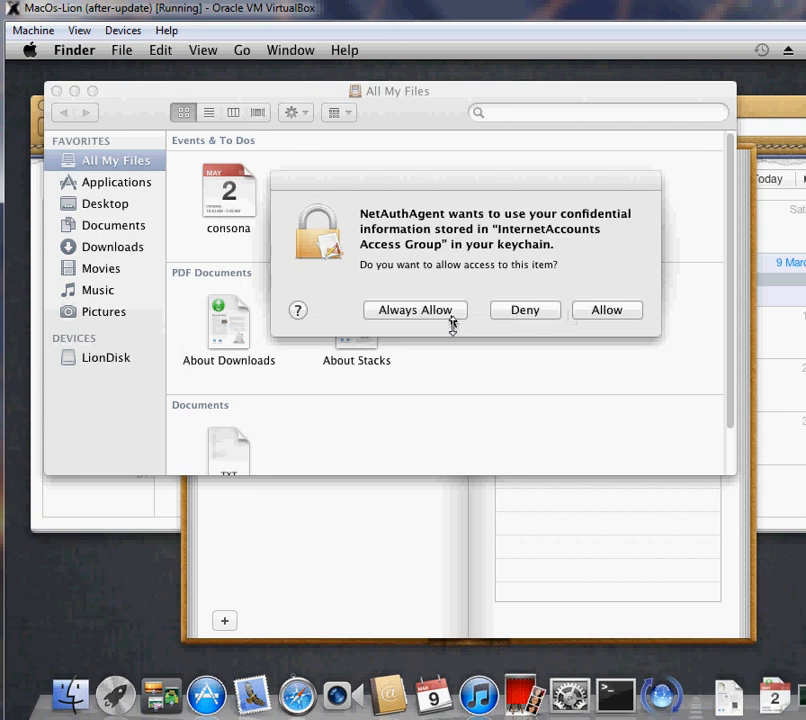
click(604, 311)
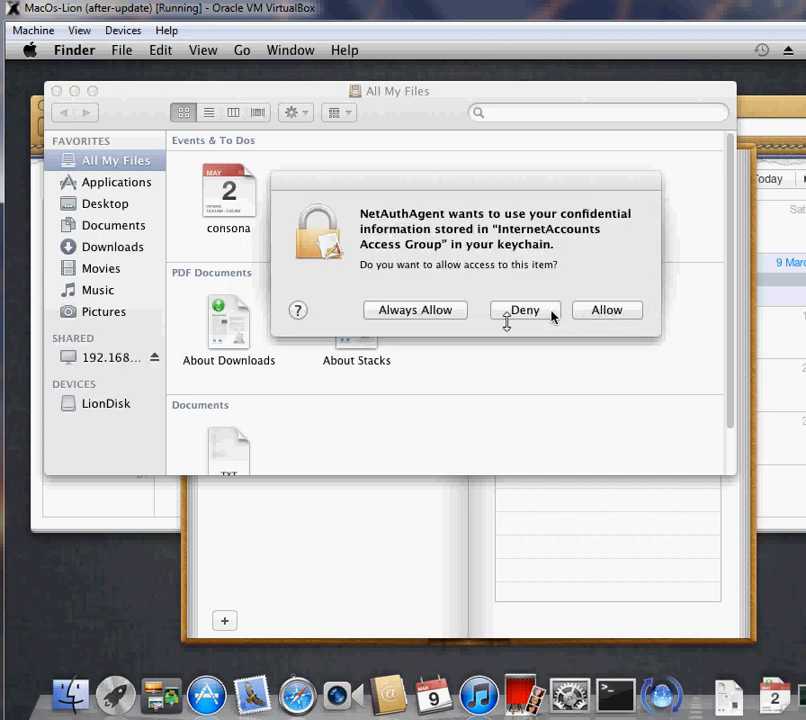
click(455, 313)
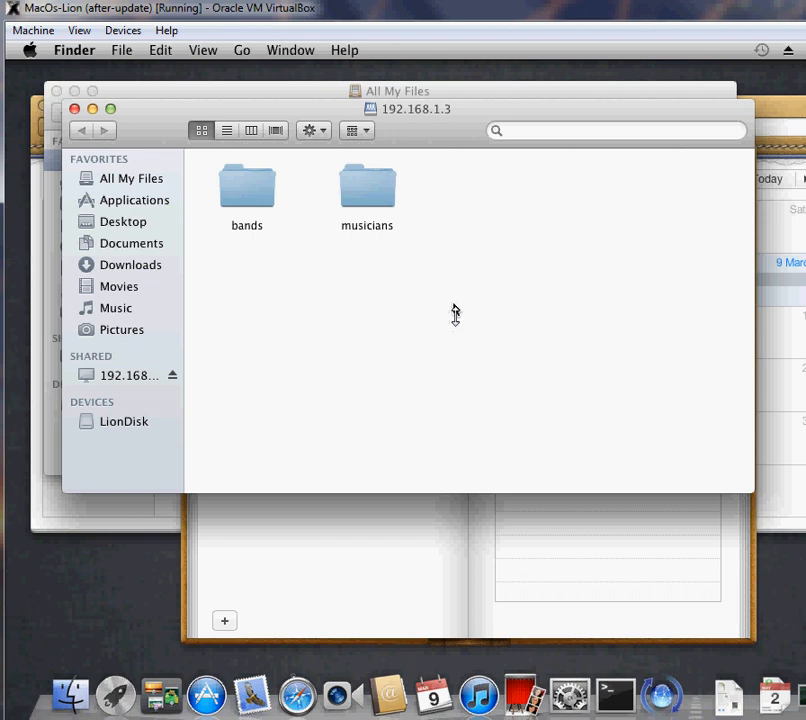
- Open the DestinysChild folder under bands on the mounted server and move its window clear of the other Finder window
double_click(252, 203)
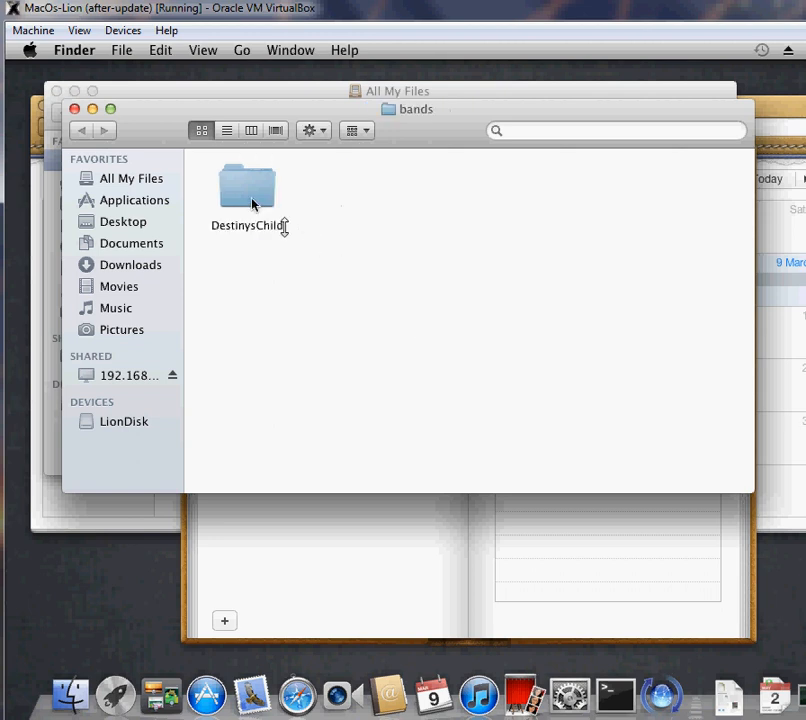
double_click(252, 203)
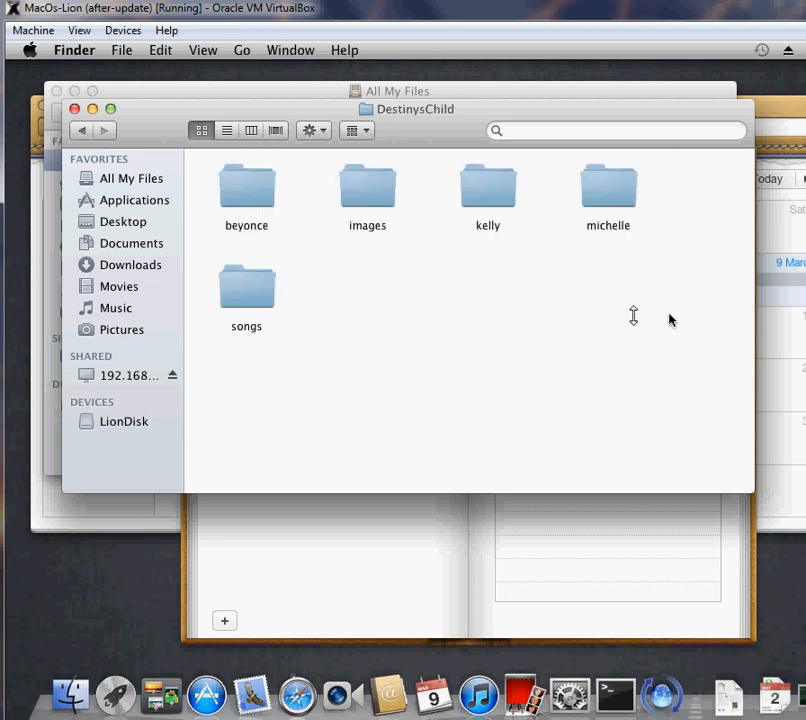
drag(289, 116, 472, 221)
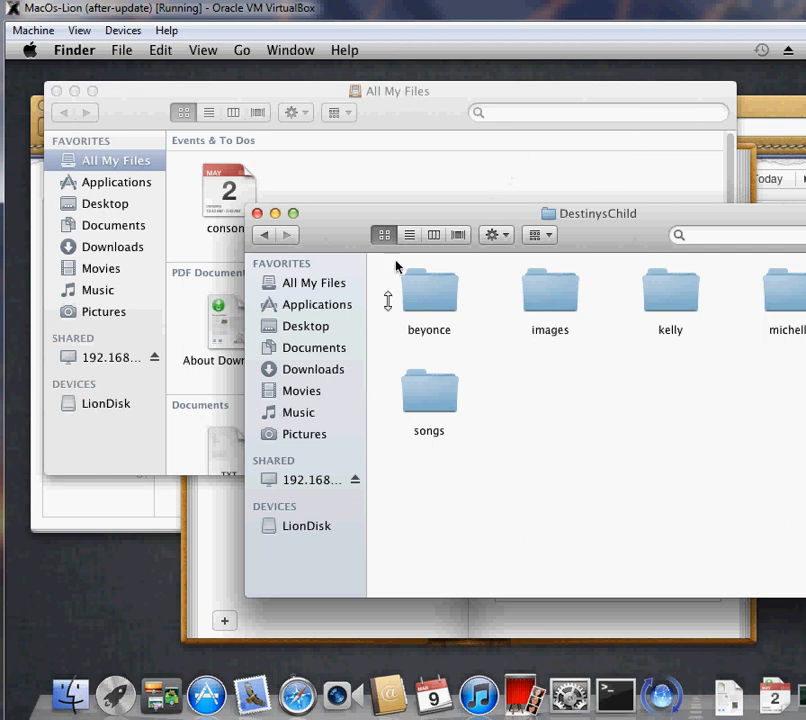
- Copy Argentina.gif from the Flags folder inside Pictures > iChat Icons
click(305, 413)
click(309, 443)
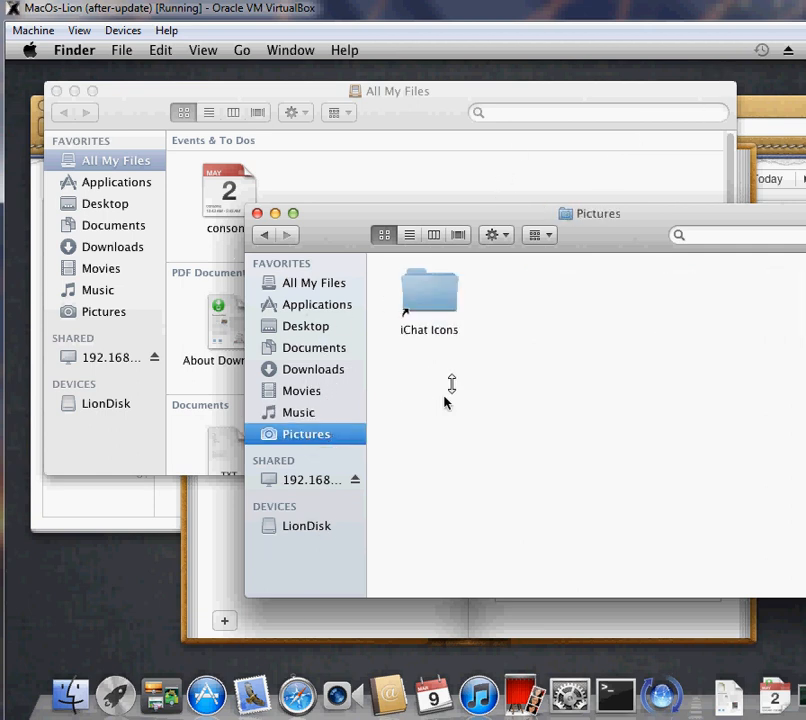
double_click(432, 300)
double_click(445, 316)
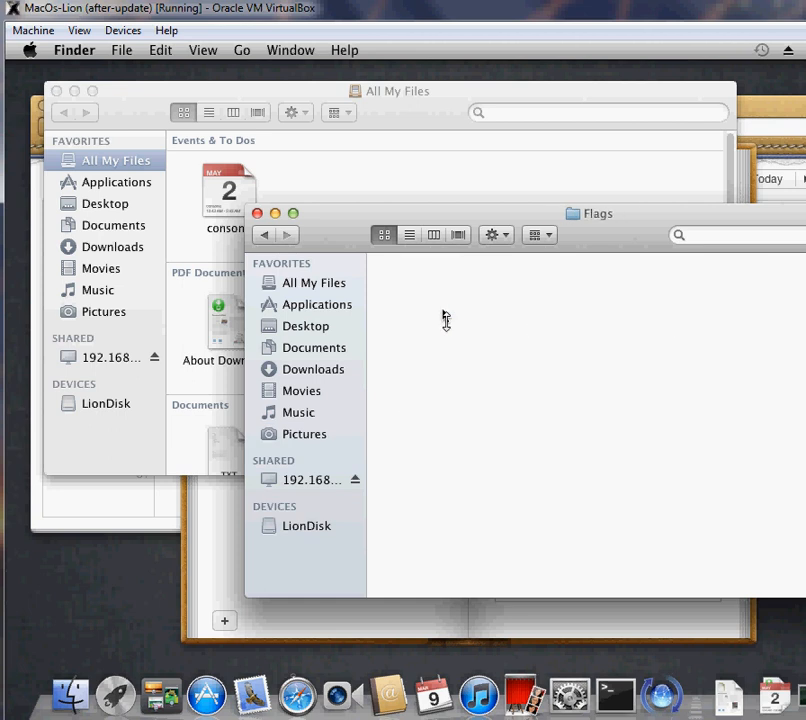
click(446, 318)
right_click(446, 318)
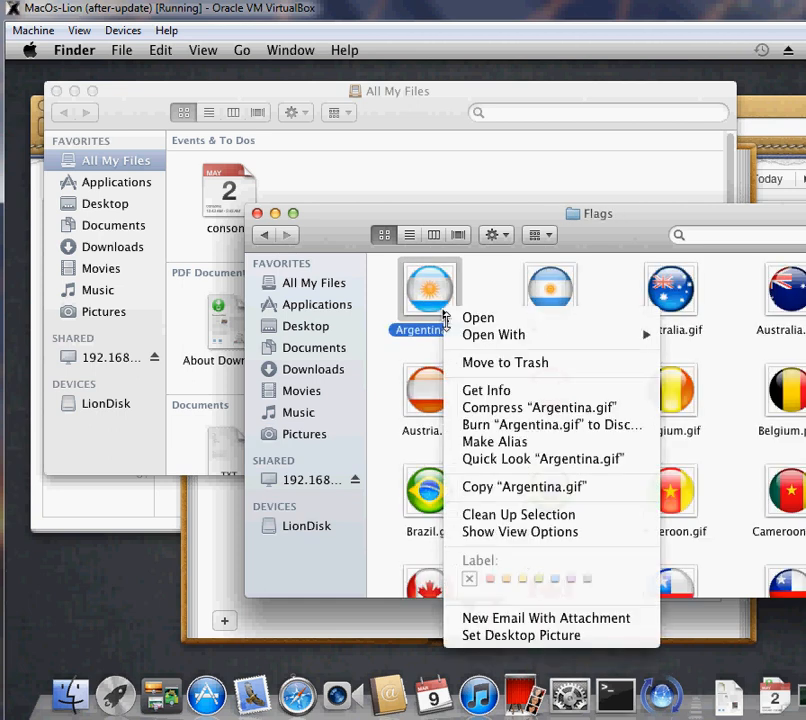
click(491, 485)
- Paste the copied flag image into the images folder under bands > DestinysChild on the mounted 192.168.1.3 server
click(320, 481)
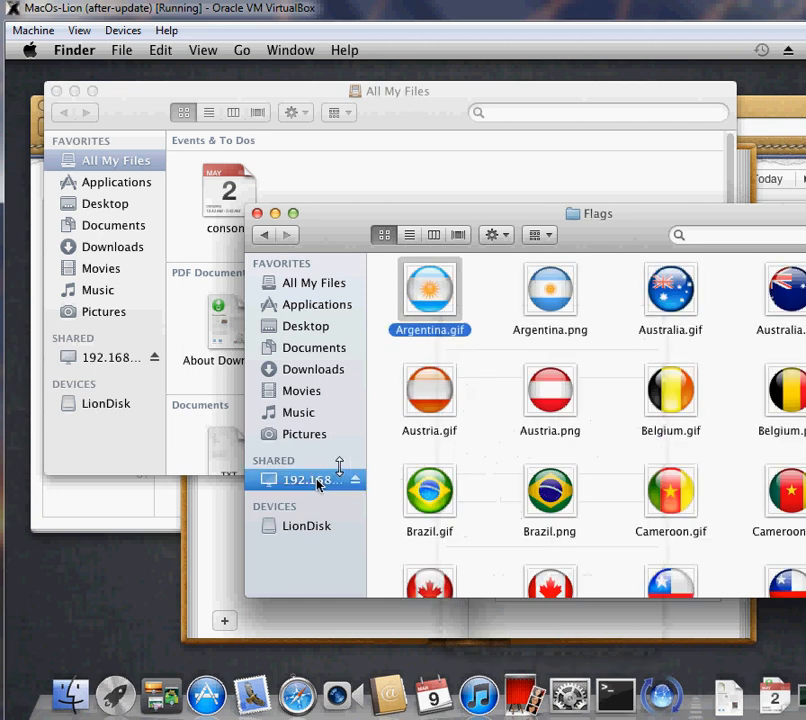
double_click(425, 335)
double_click(425, 337)
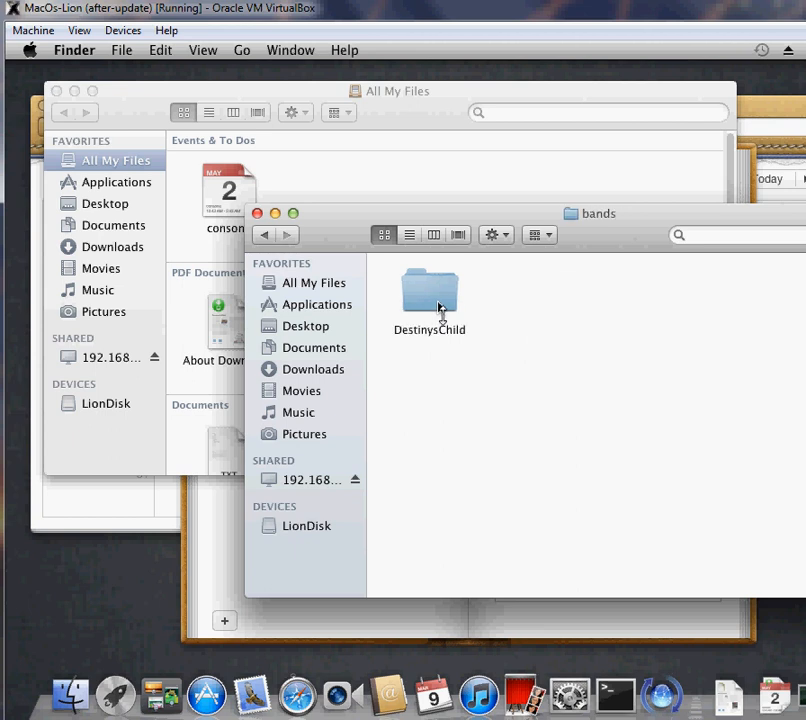
double_click(430, 295)
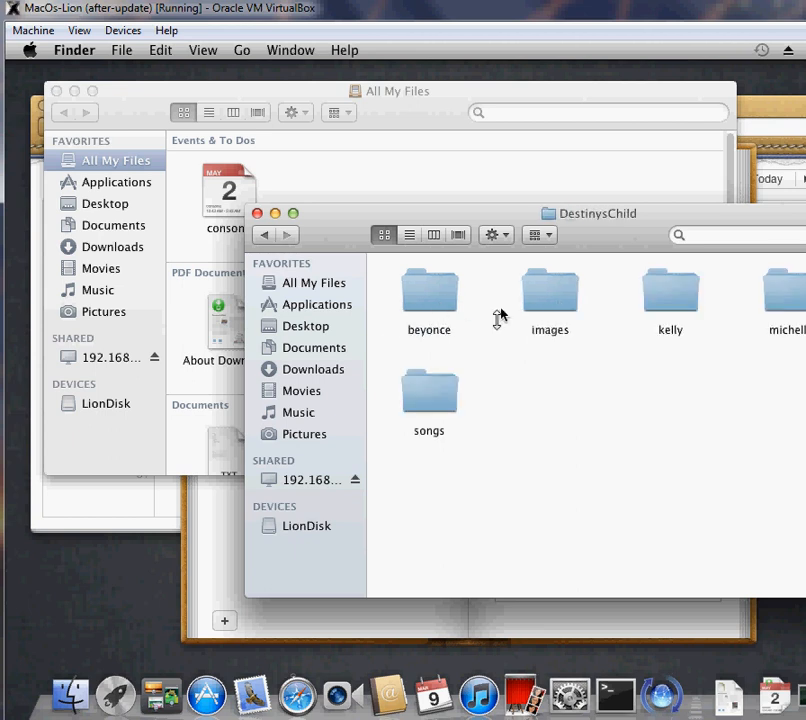
double_click(550, 302)
right_click(517, 386)
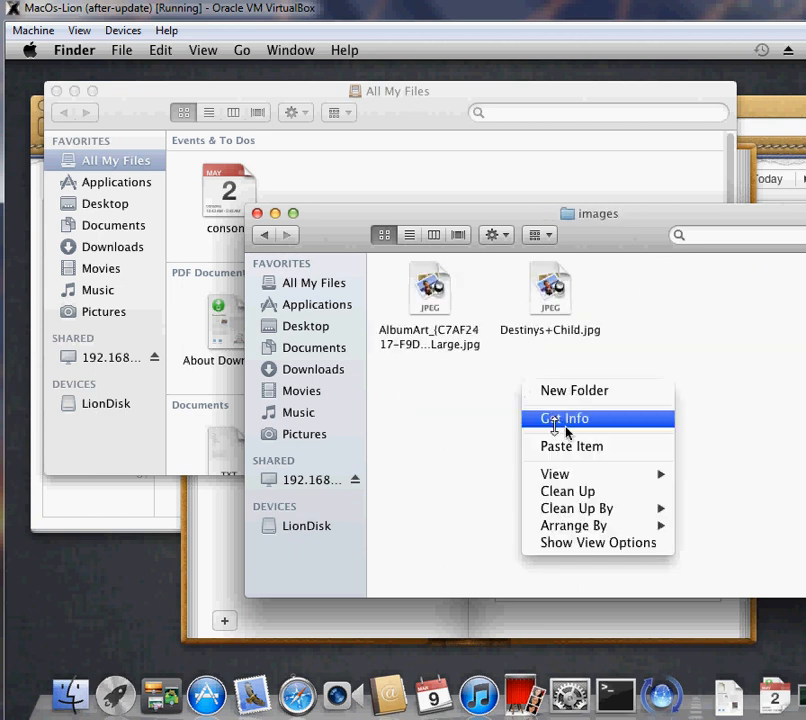
click(562, 444)
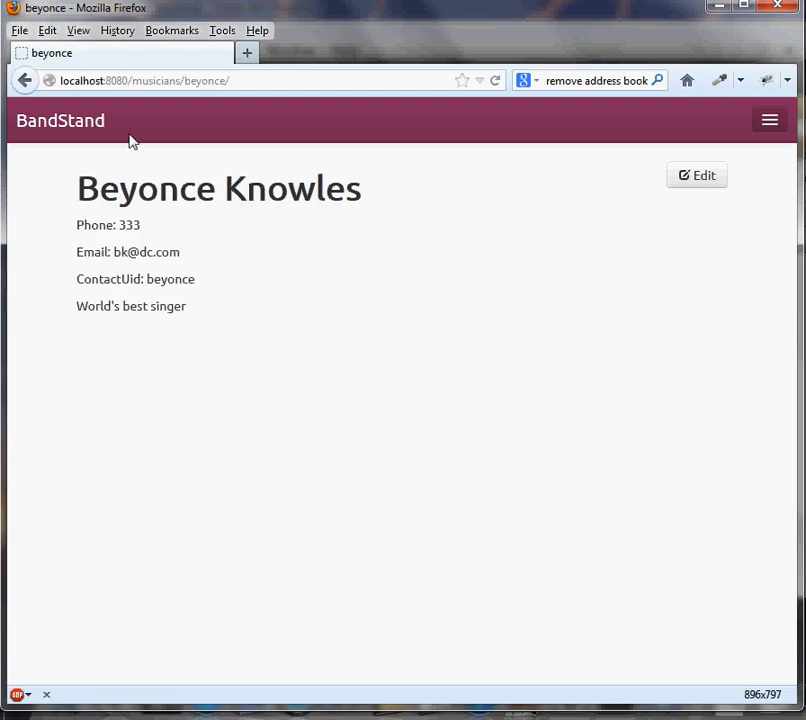
- Switch to Firefox and open the DestinysChild band page in BandStand to view its images
click(128, 136)
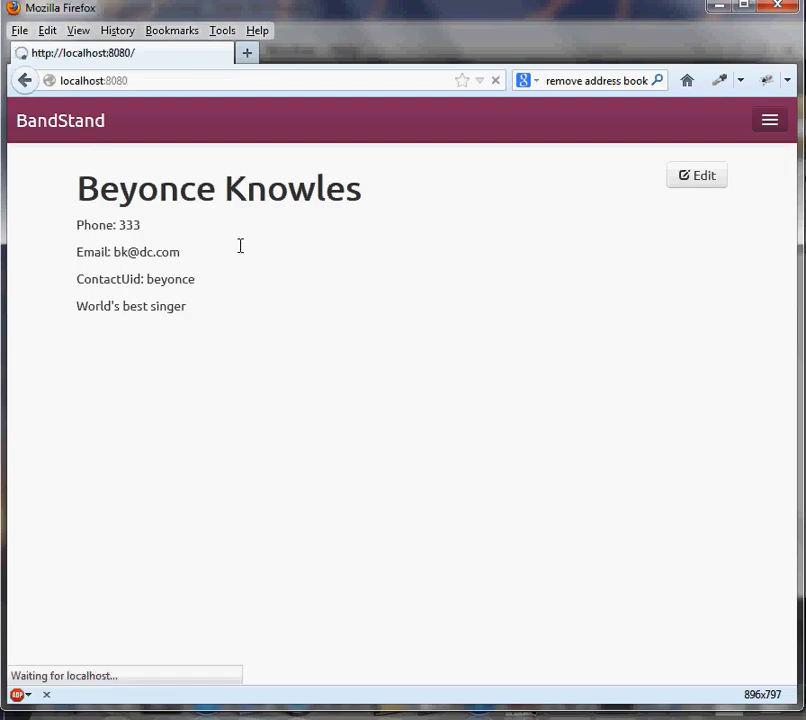
click(170, 272)
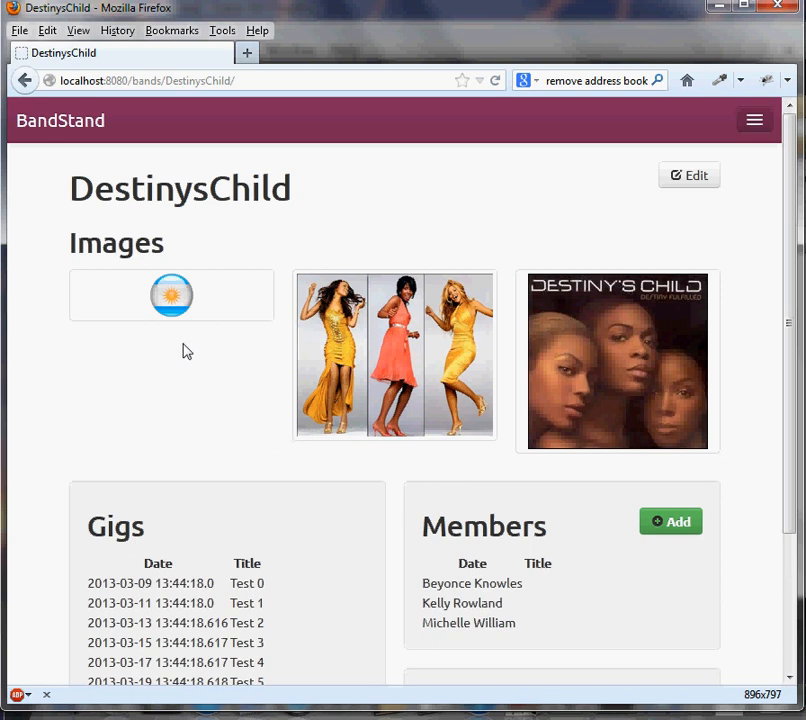
- Switch to NetBeans, open ContactsController.java from the com.bandstand.web source package, and minimize the Output window
key(alt+Tab)
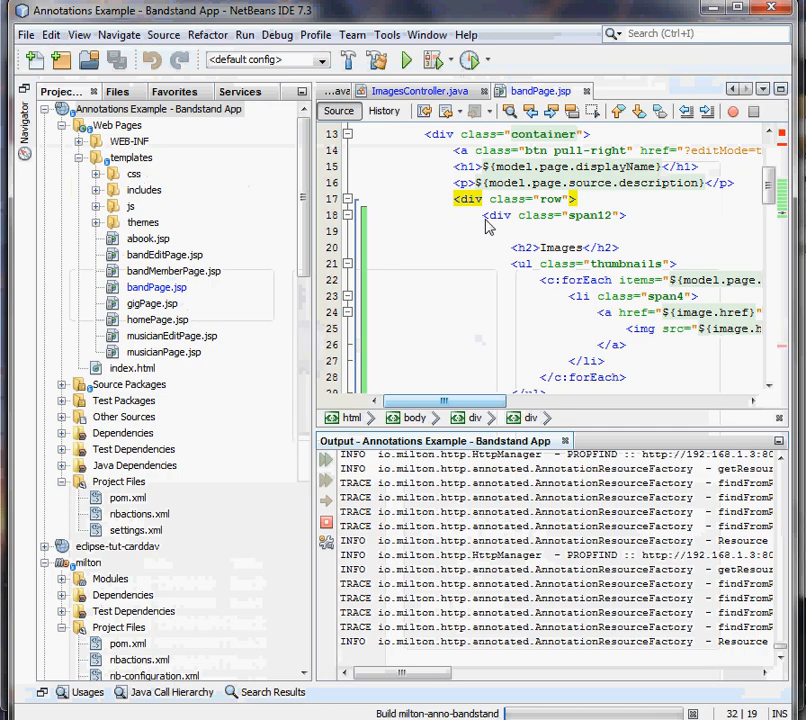
double_click(112, 127)
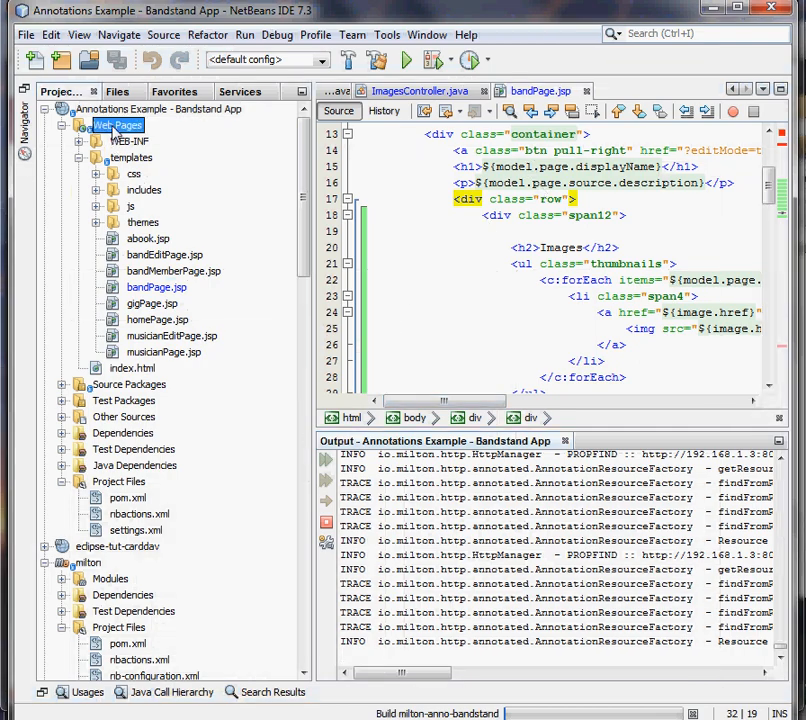
key(Down)
key(Right)
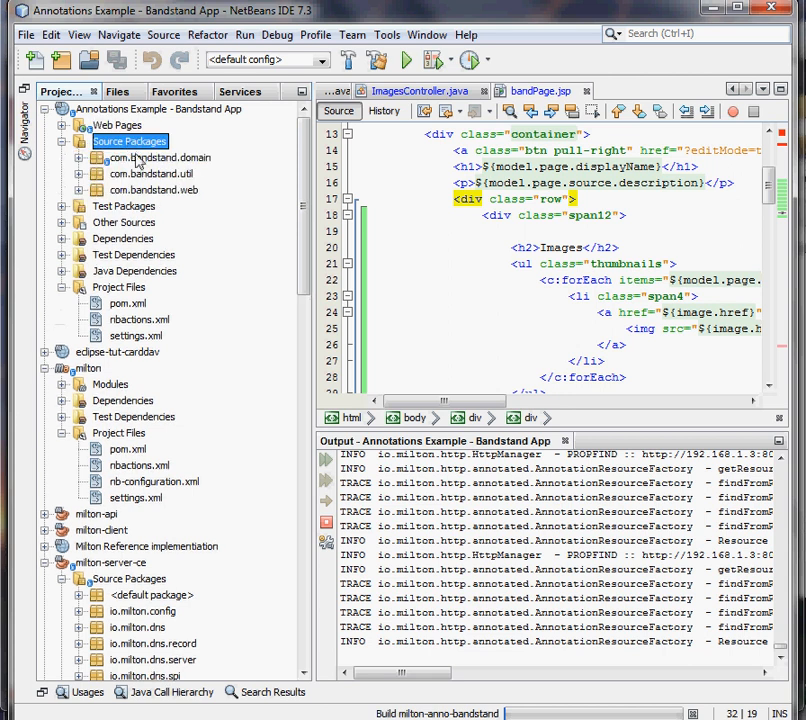
double_click(147, 190)
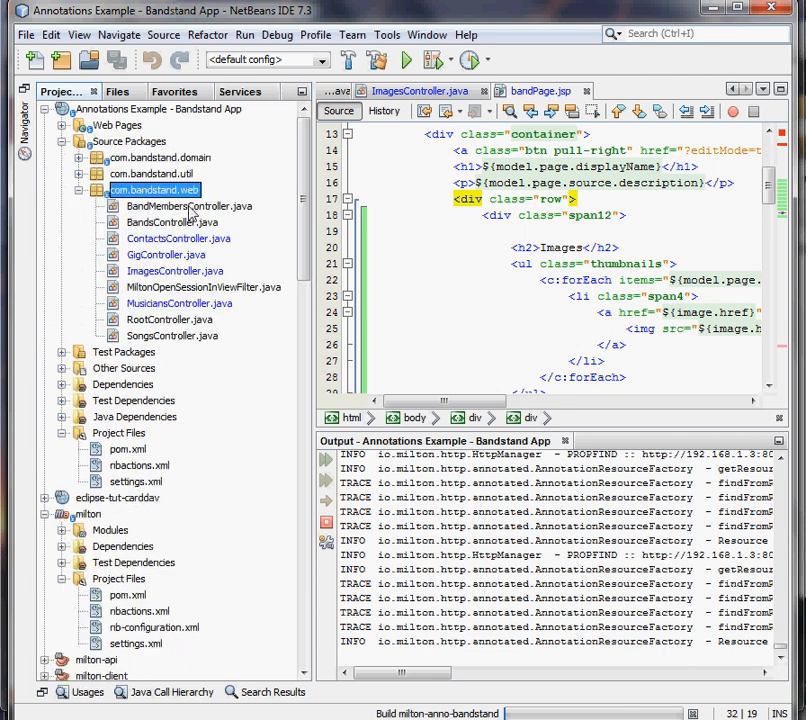
key(Down)
double_click(187, 245)
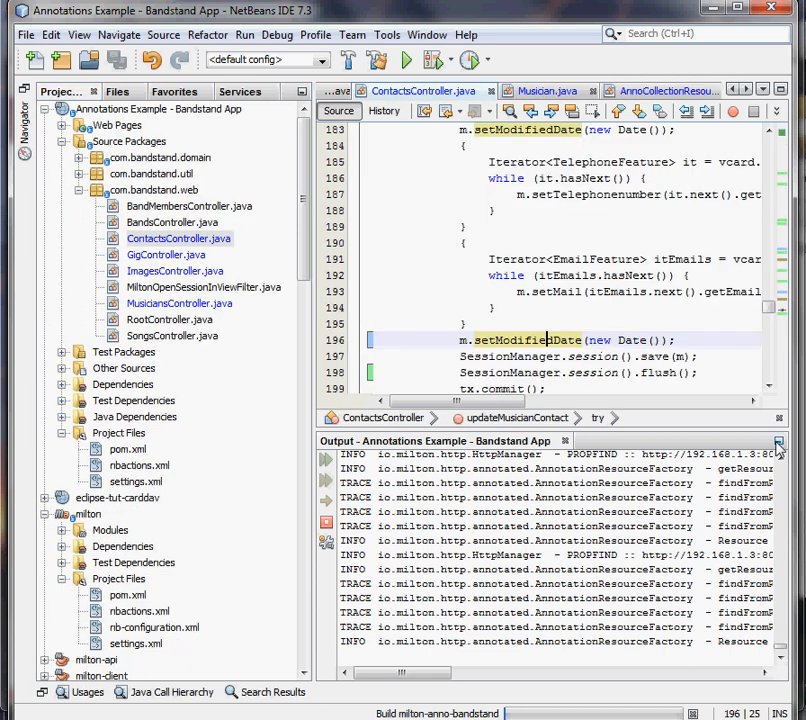
click(779, 441)
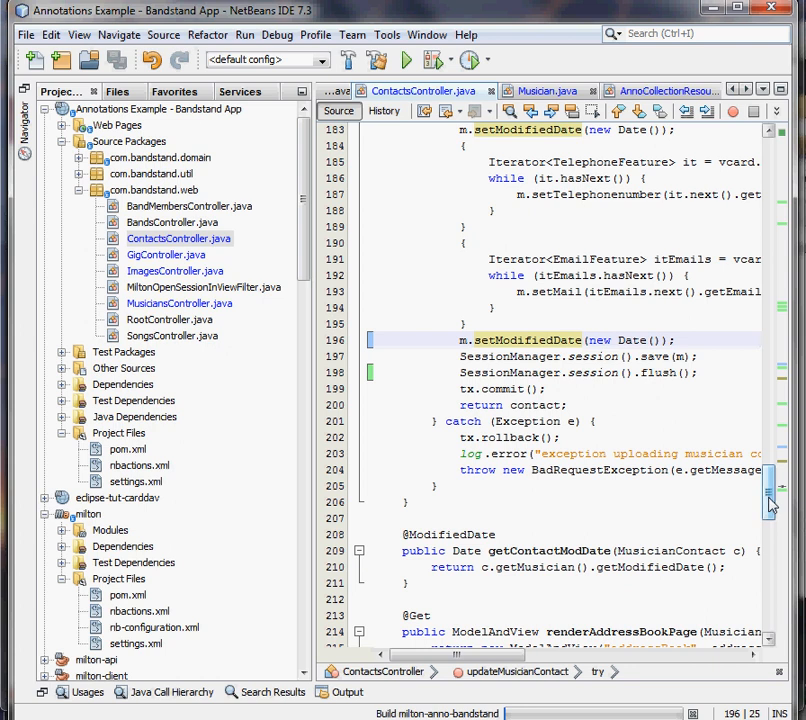
drag(768, 482, 558, 275)
click(424, 272)
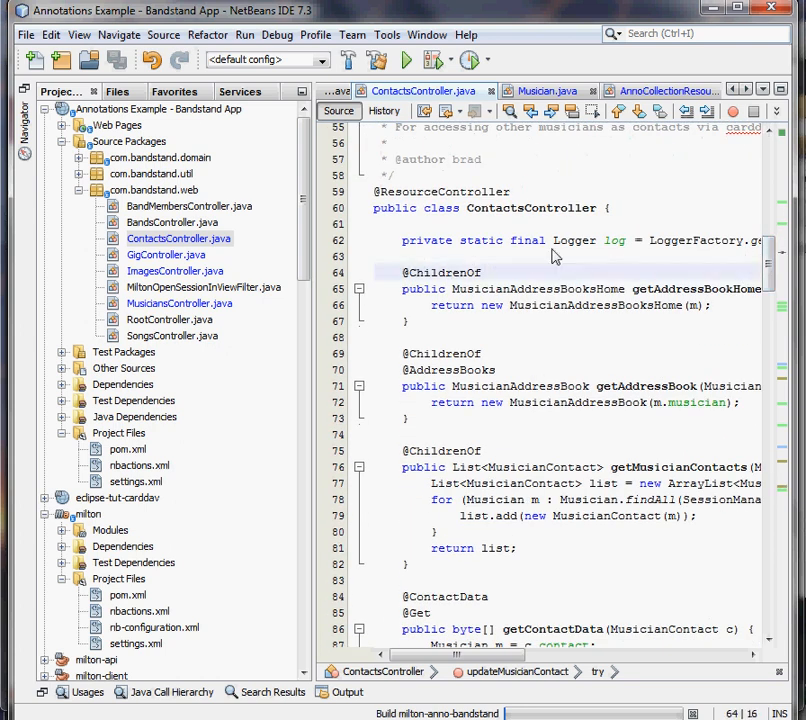
click(459, 272)
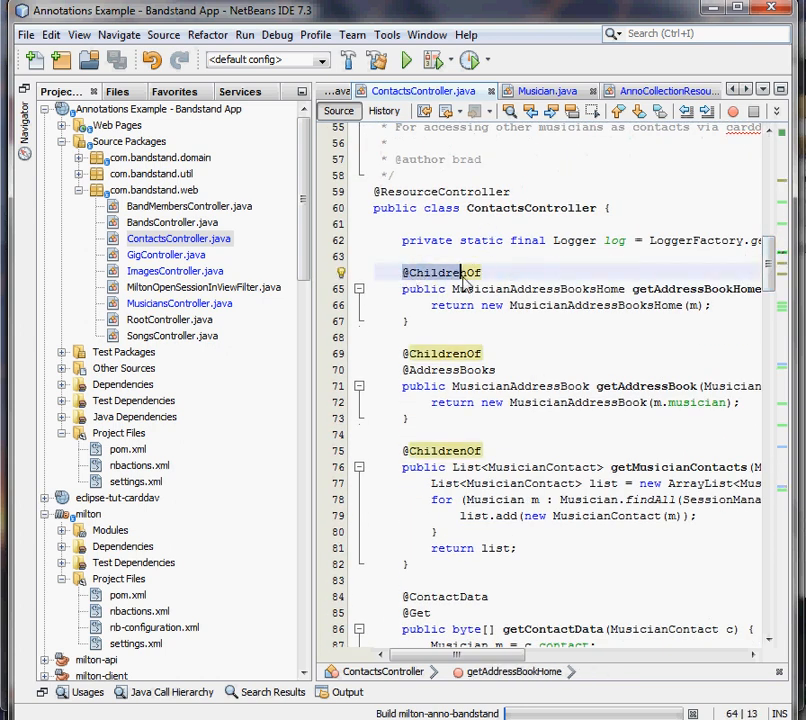
scroll(505, 308, down, 1)
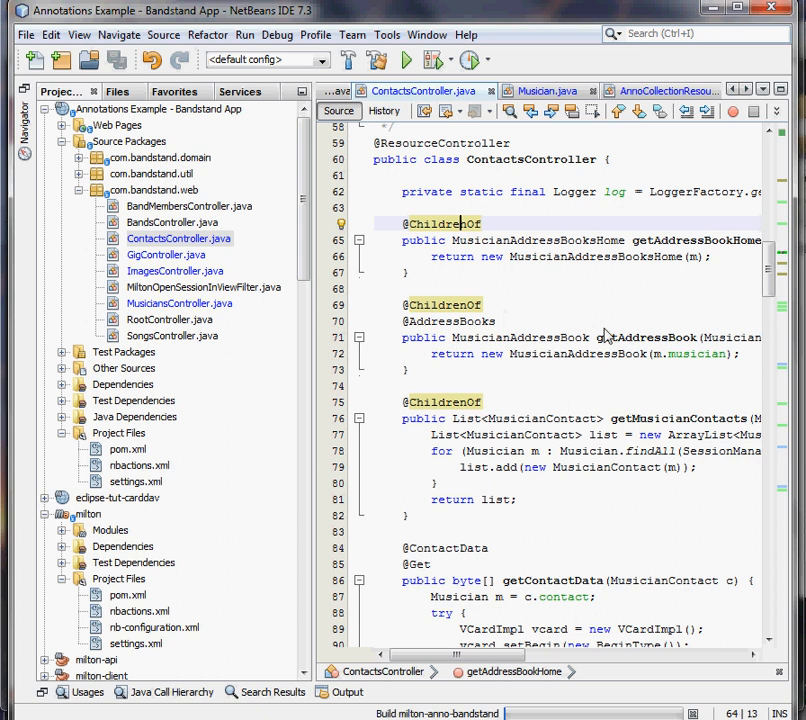
mouse_move(487, 663)
mouse_down()
mouse_move(545, 665)
mouse_move(478, 664)
mouse_up()
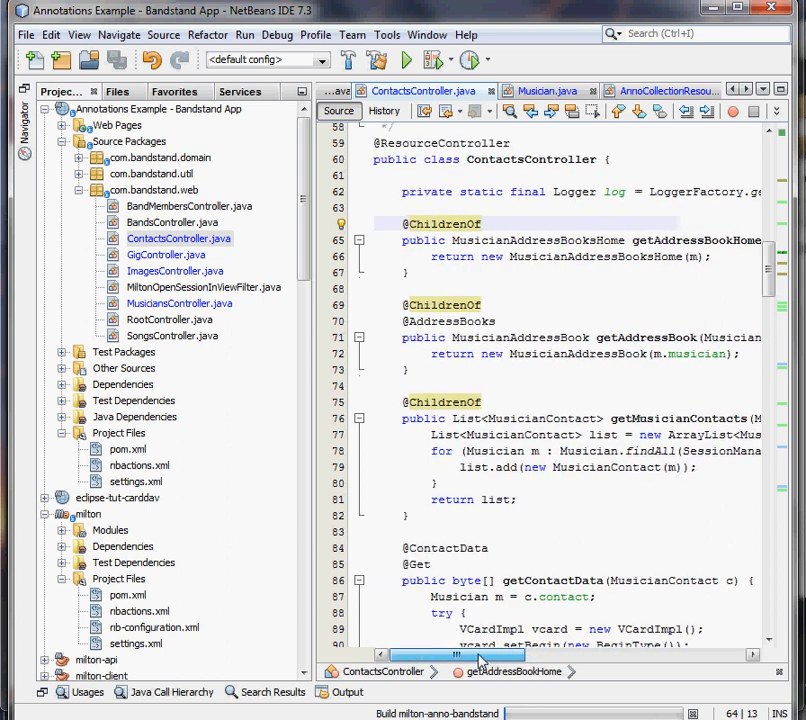
double_click(172, 222)
scroll(468, 310, up, 20)
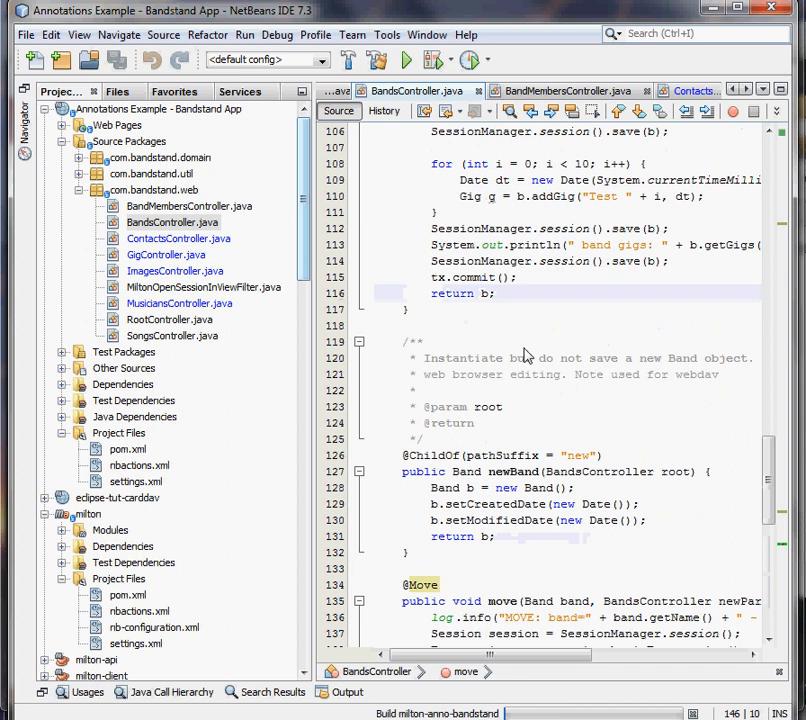
scroll(490, 330, up, 4)
scroll(486, 329, down, 10)
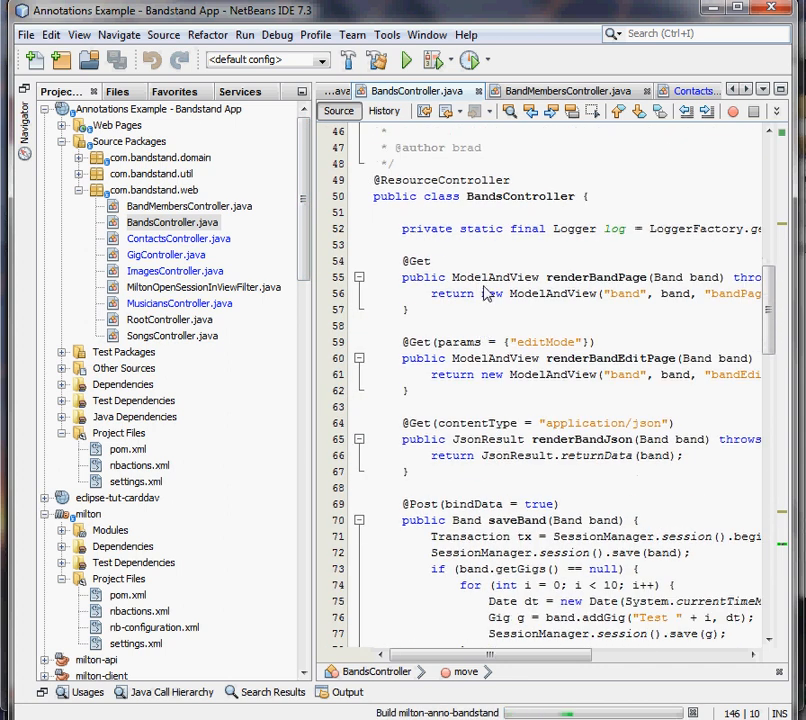
scroll(465, 310, down, 8)
click(409, 358)
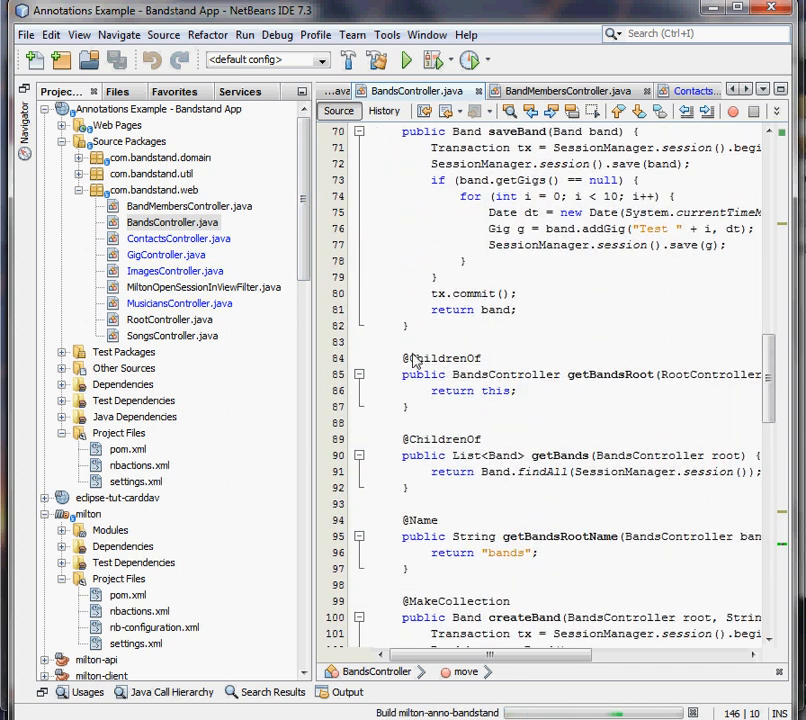
click(521, 377)
click(682, 376)
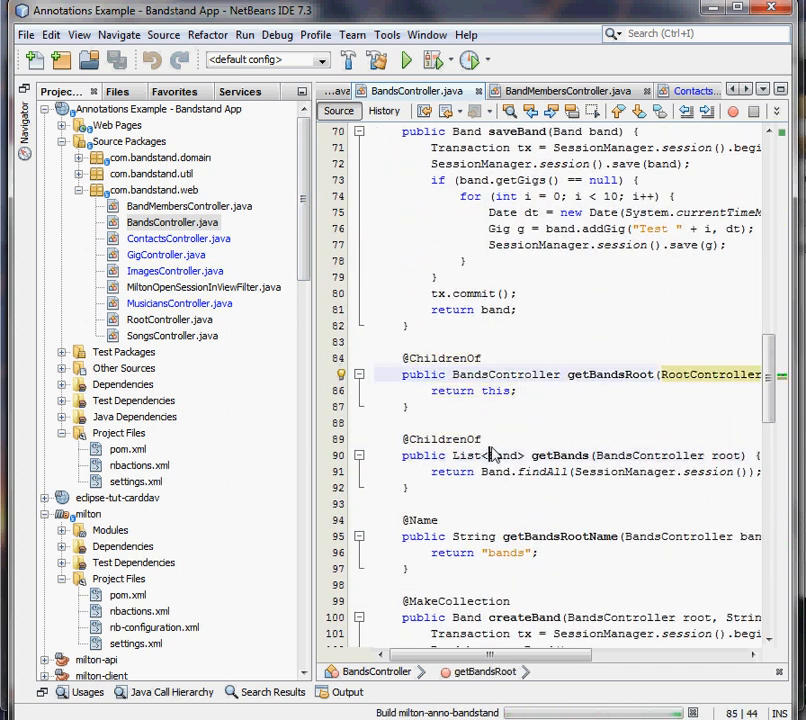
click(489, 456)
click(727, 456)
click(574, 456)
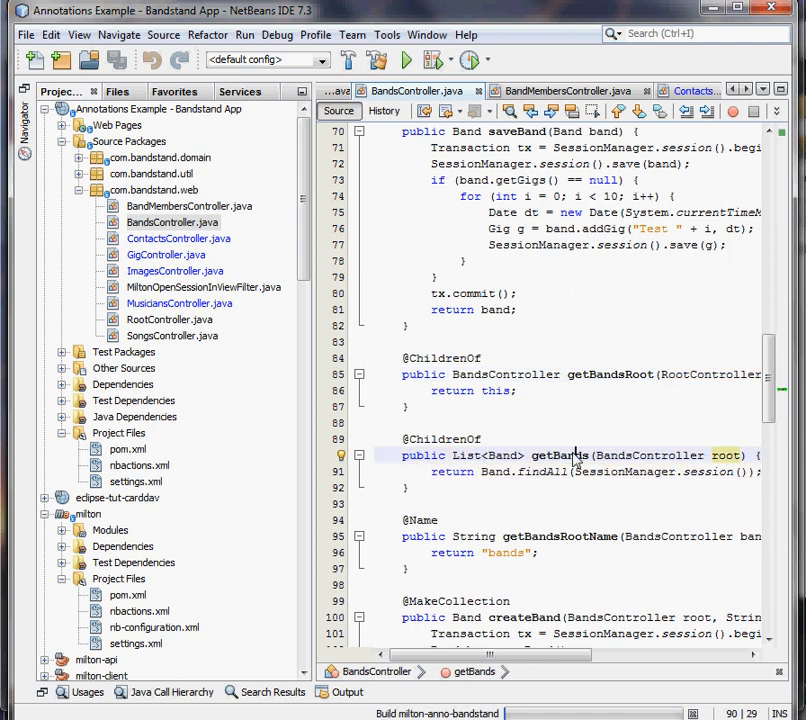
scroll(572, 420, down, 4)
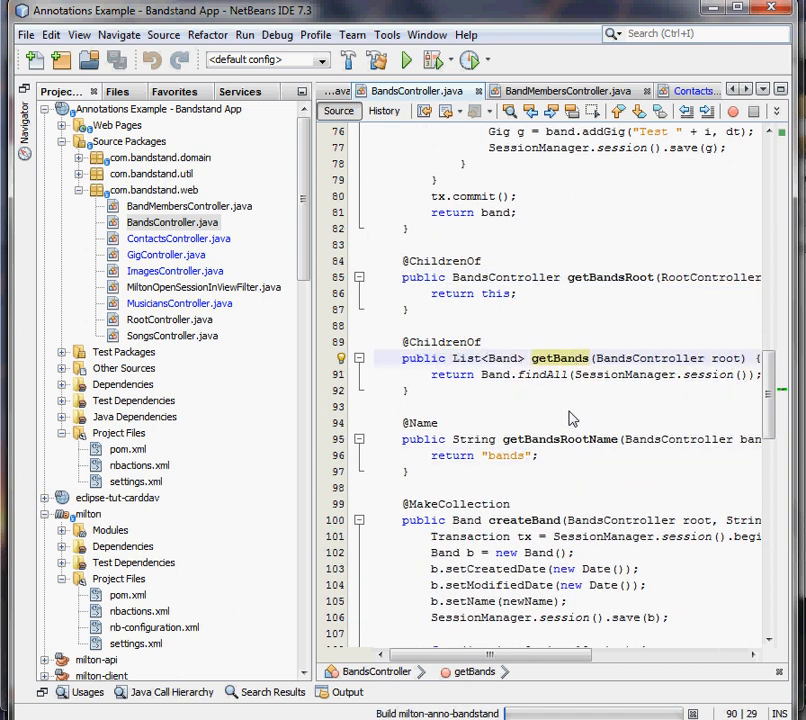
drag(405, 408, 512, 408)
scroll(519, 420, down, 4)
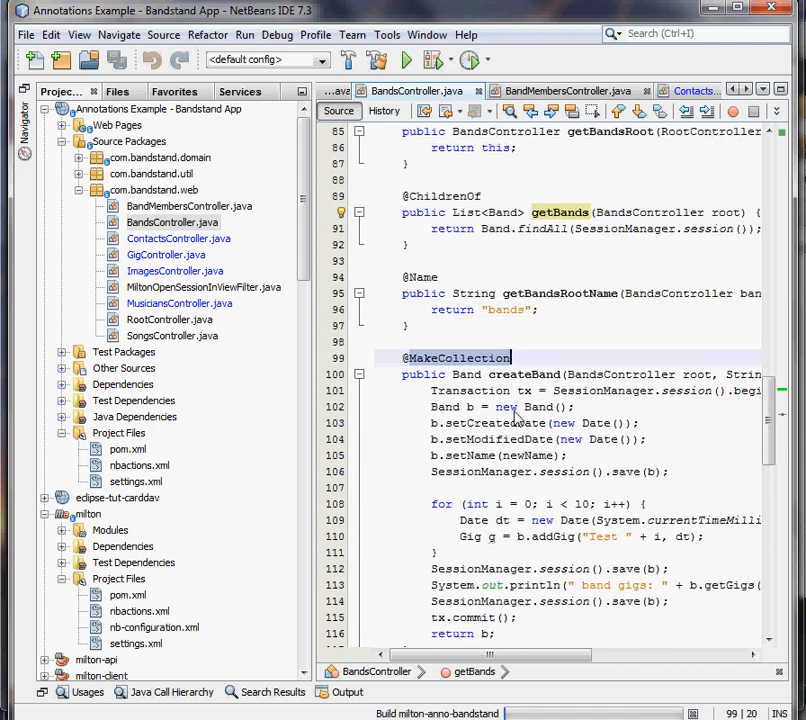
scroll(508, 364, down, 1)
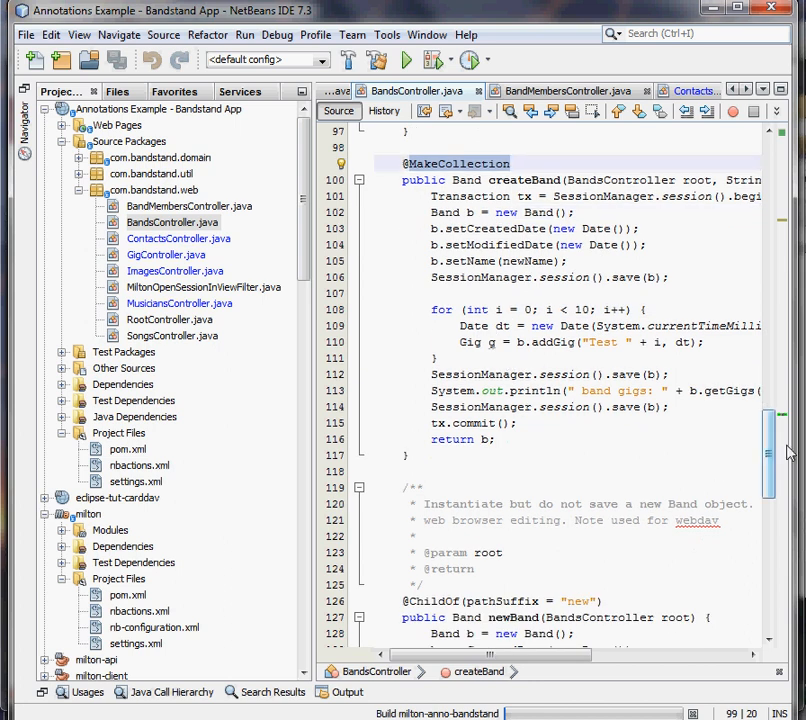
drag(769, 458, 770, 510)
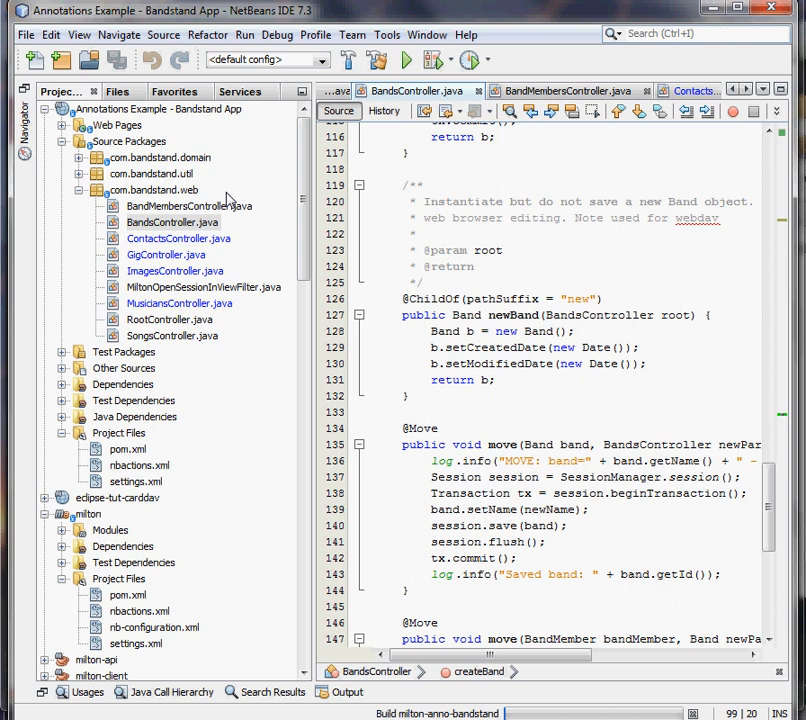
- Collapse Source Packages and expand the Bandstand project's Dependencies to examine the milton-server-ent and milton-server-ce entries
double_click(115, 141)
click(120, 190)
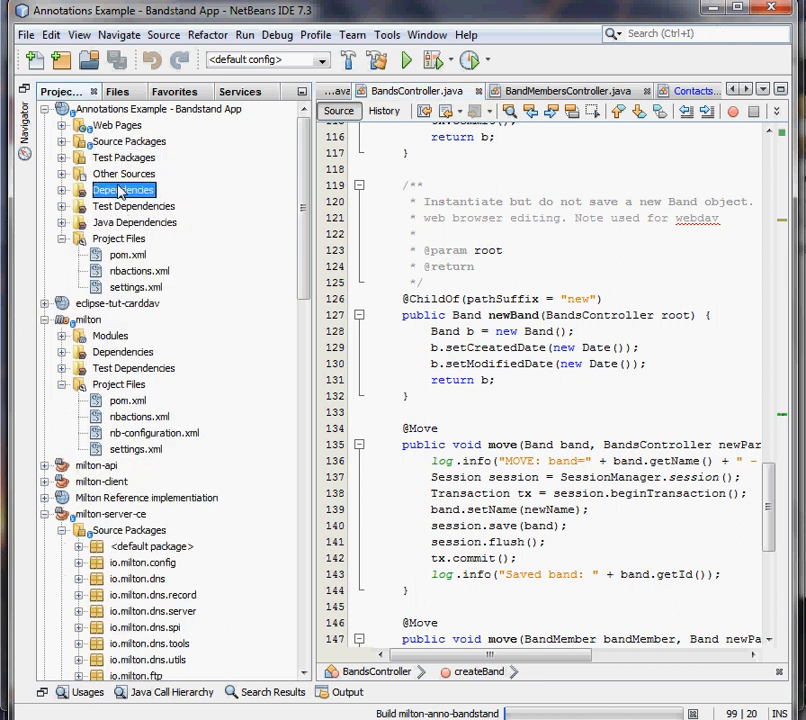
double_click(120, 190)
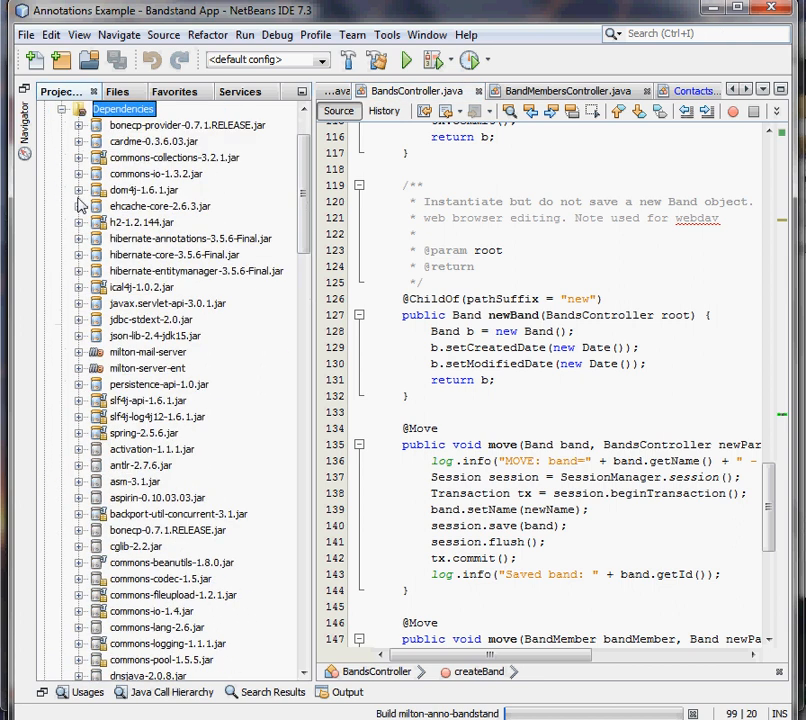
click(158, 370)
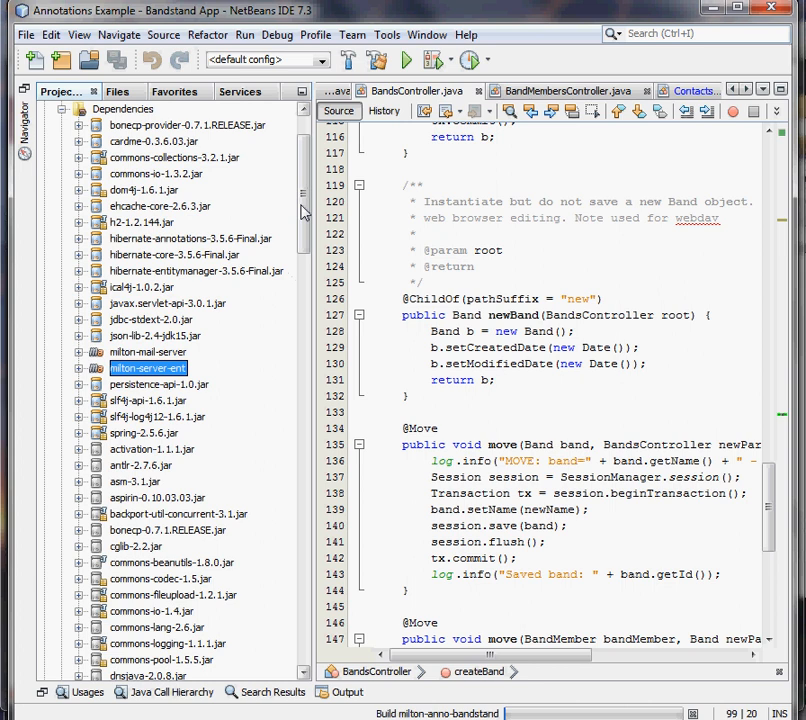
drag(302, 211, 306, 288)
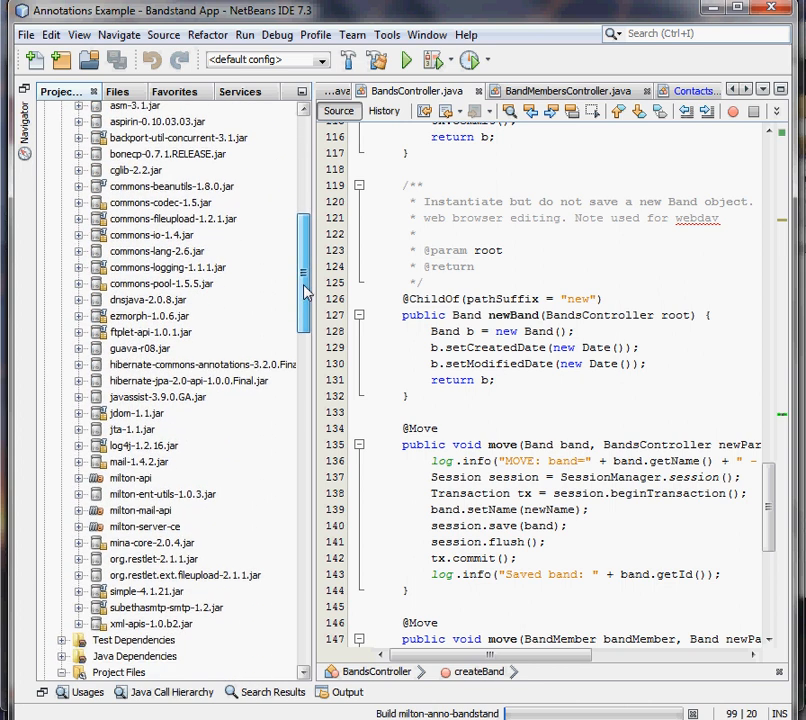
click(165, 527)
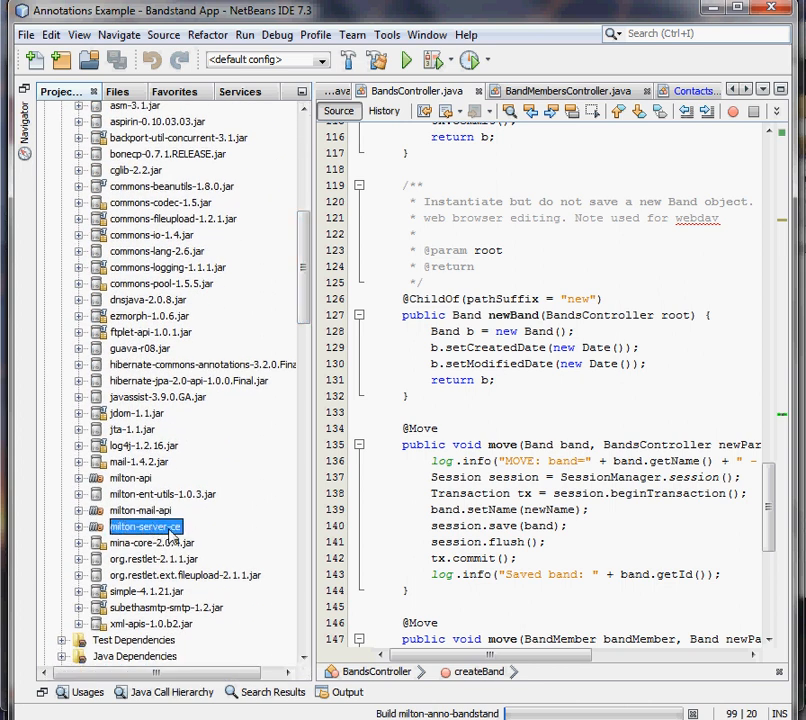
drag(309, 304, 320, 214)
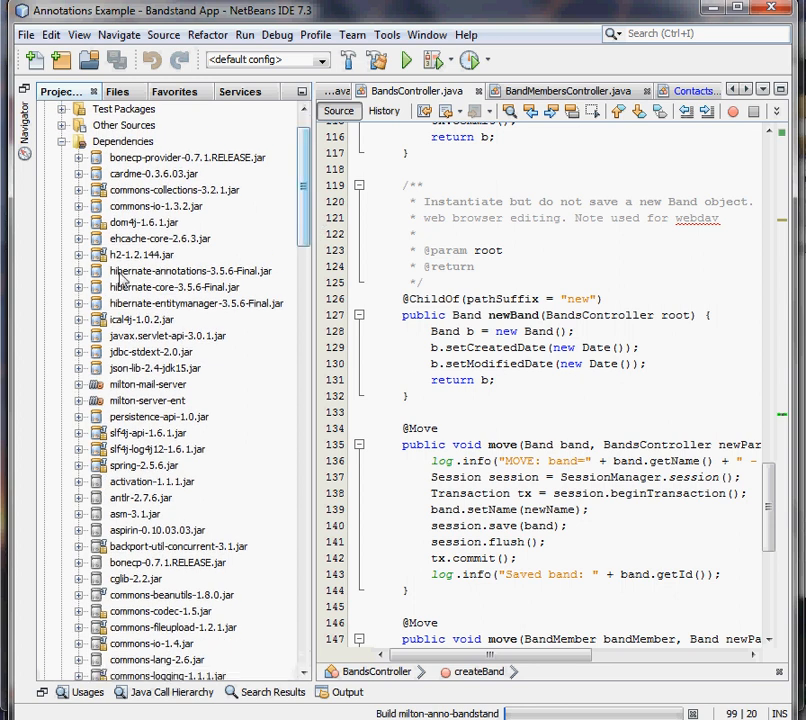
click(168, 403)
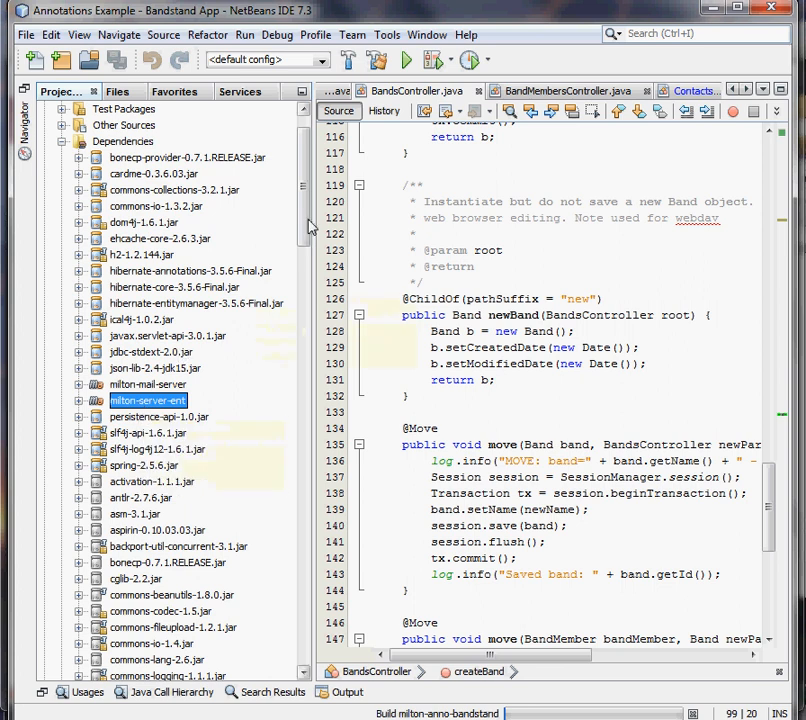
- Collapse the Dependencies and Project Files nodes of the Bandstand App project
drag(308, 226, 311, 198)
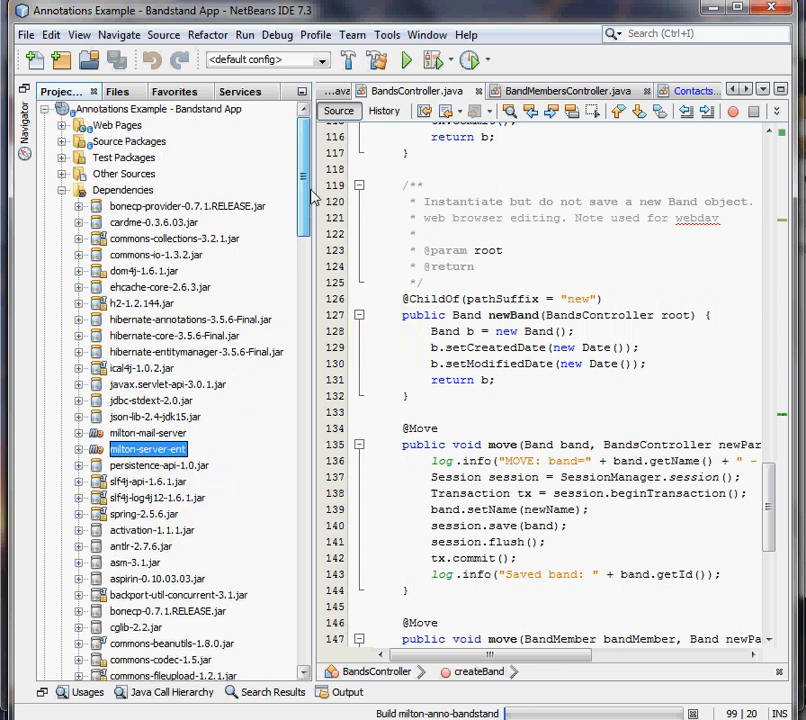
click(63, 190)
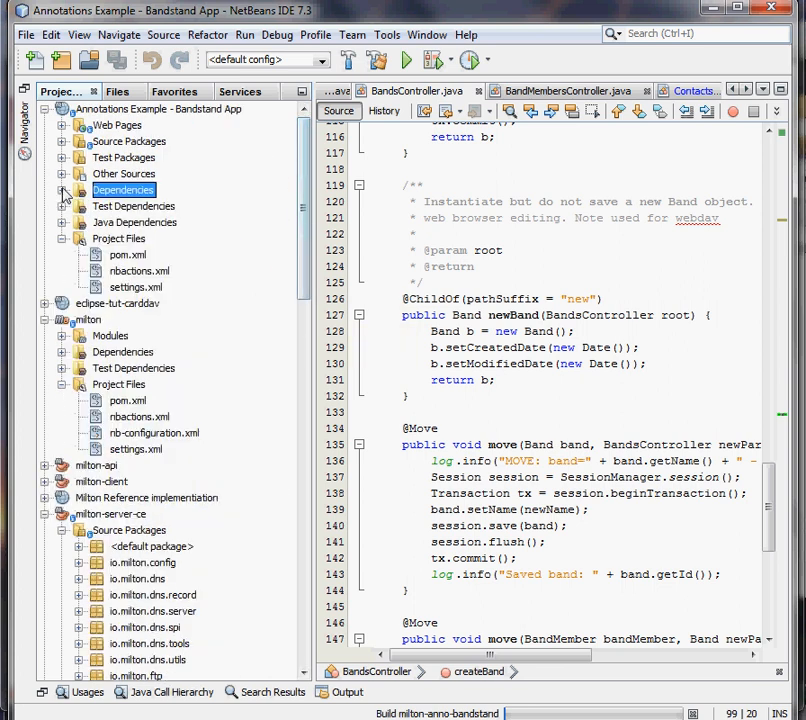
click(62, 239)
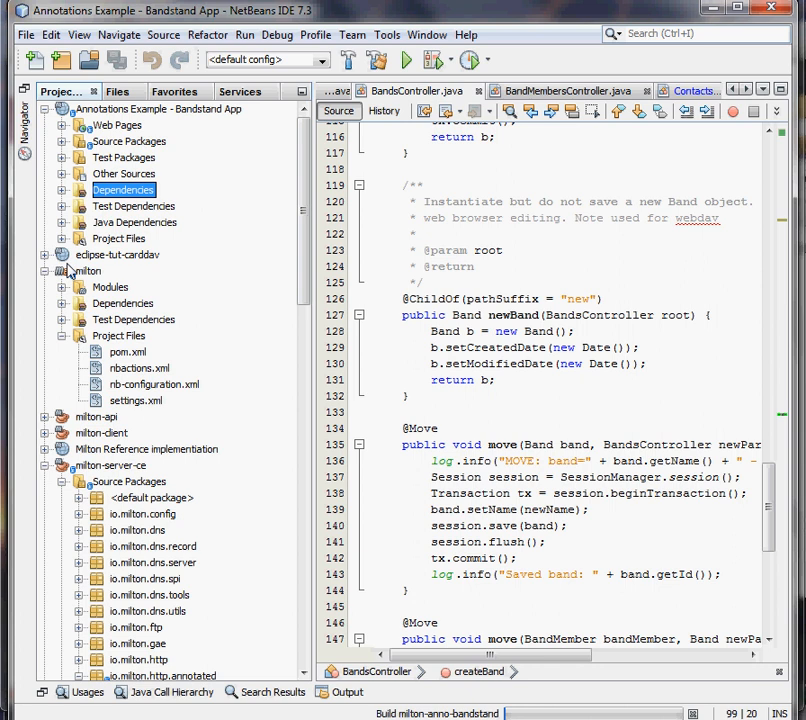